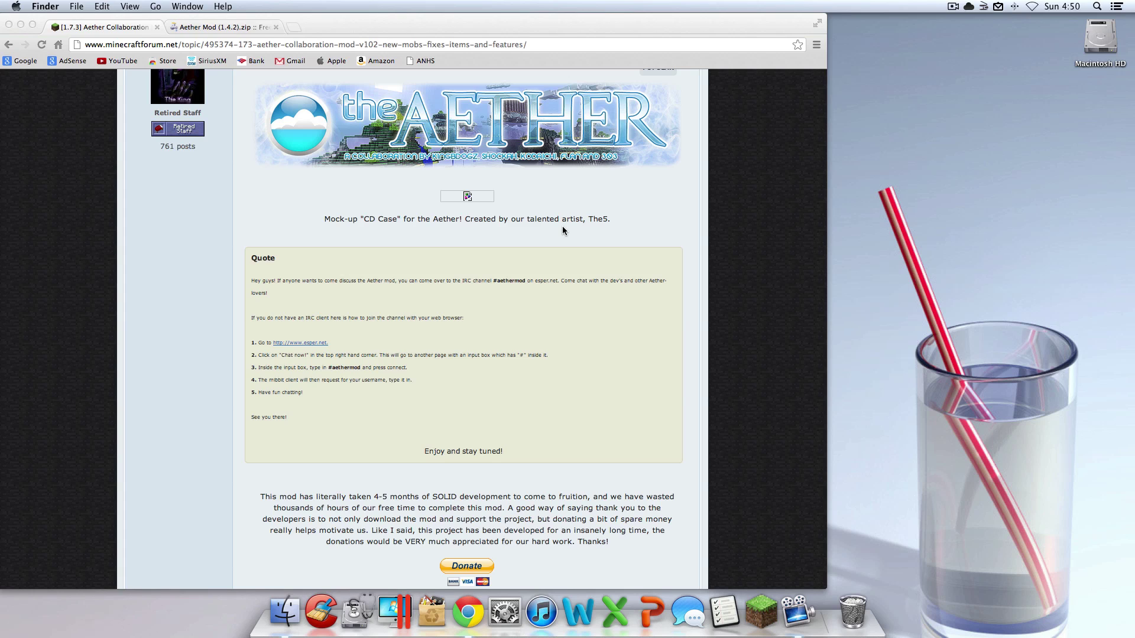
# Step: Launch the Minecraft Launcher over the Aether forum page in Chrome
pyautogui.click(425, 157)
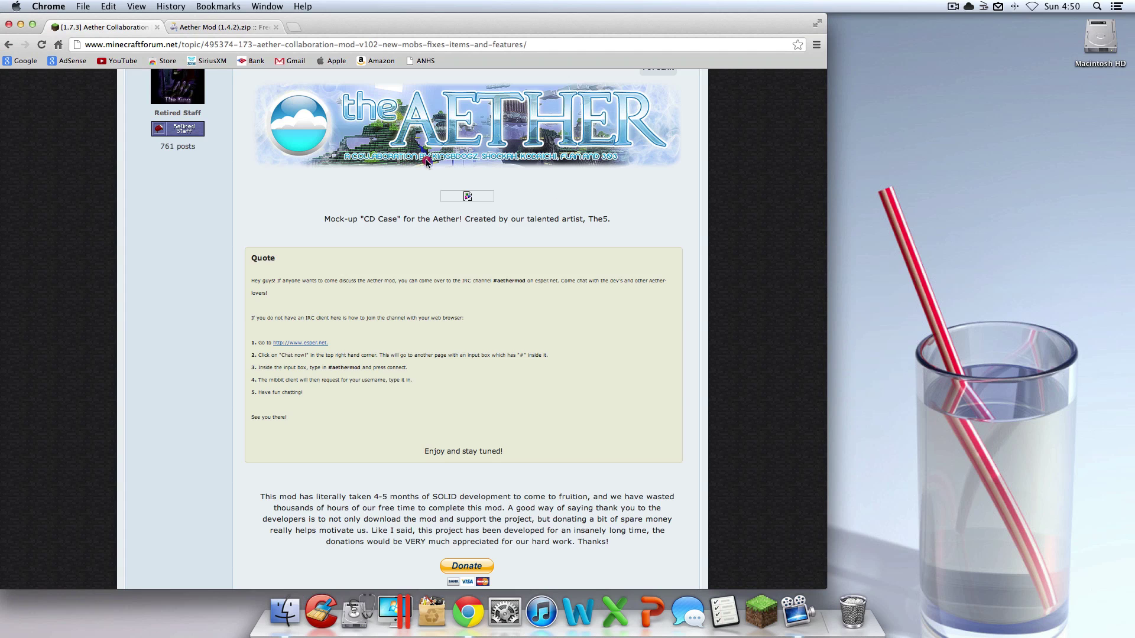
pyautogui.moveTo(407, 143); pyautogui.dragTo(526, 173)
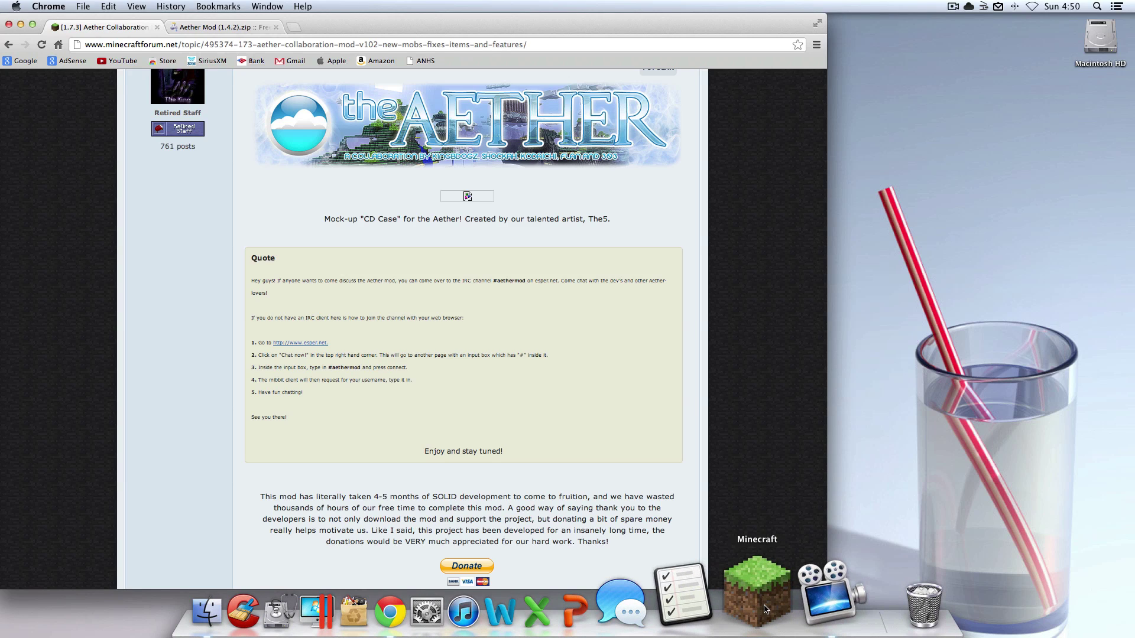
pyautogui.click(758, 597)
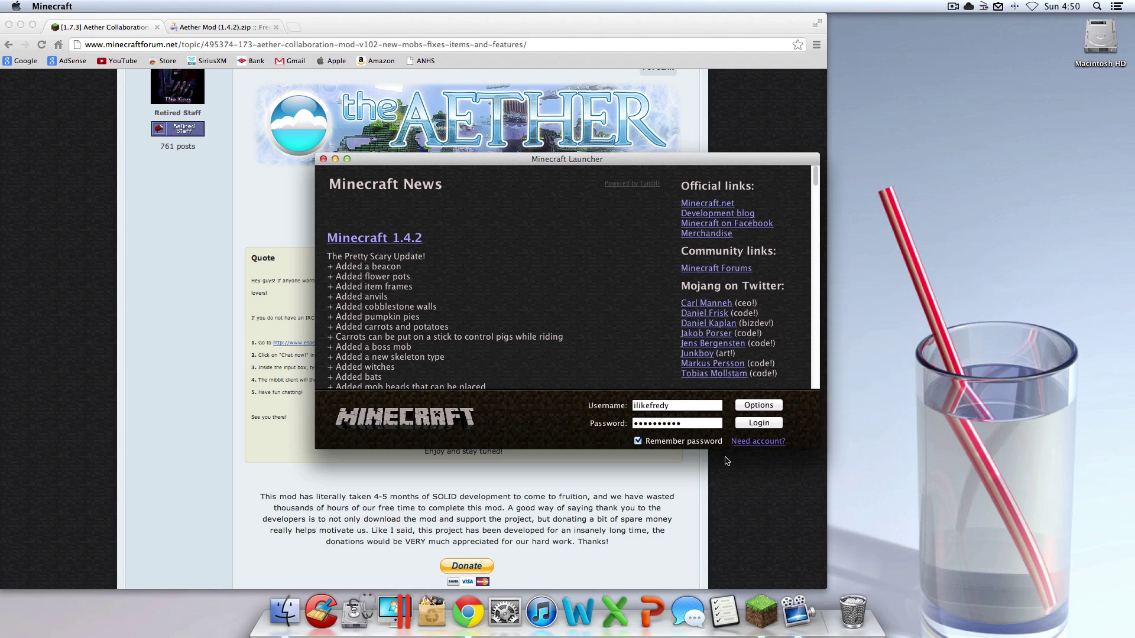
# Step: Close the Minecraft Launcher window to reveal the Aether forum page again
pyautogui.click(323, 159)
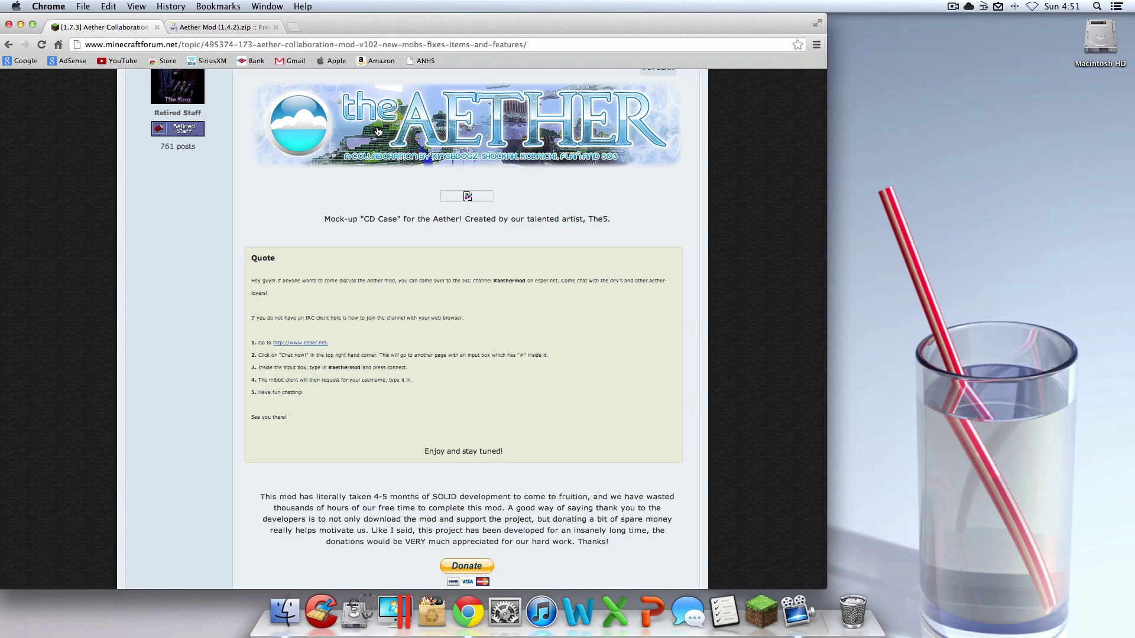
# Step: Close the [1.7.3] Aether Collaboration tab, leaving the File Dropper page for Aether Mod (1.4.2).zip
pyautogui.moveTo(192, 132); pyautogui.dragTo(181, 134)
pyautogui.click(157, 27)
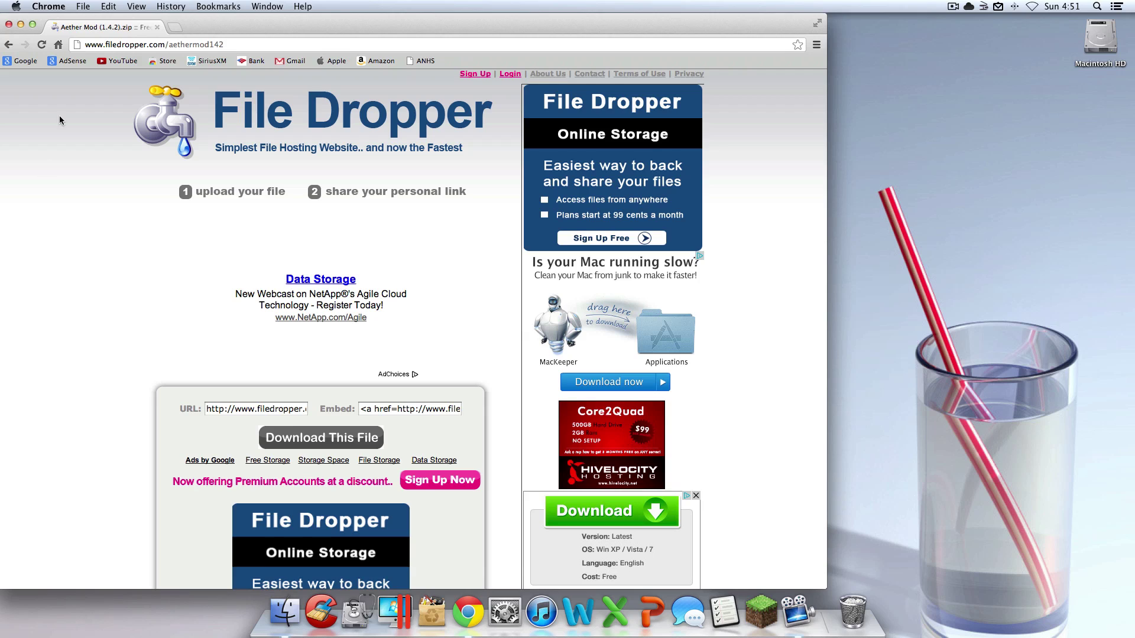
pyautogui.moveTo(208, 191)
pyautogui.mouseDown()
pyautogui.moveTo(416, 314)
pyautogui.moveTo(229, 199)
pyautogui.mouseUp()
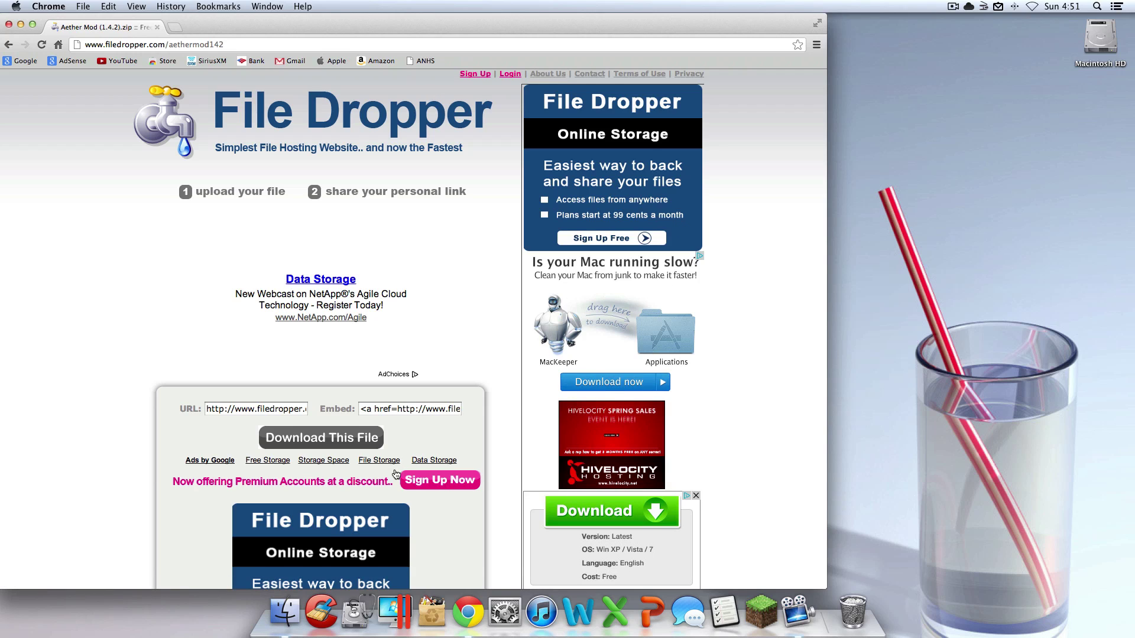
# Step: Start downloading Aether Mod (1.4.2).zip by entering the CAPTCHA characters, then open Finder
pyautogui.click(307, 442)
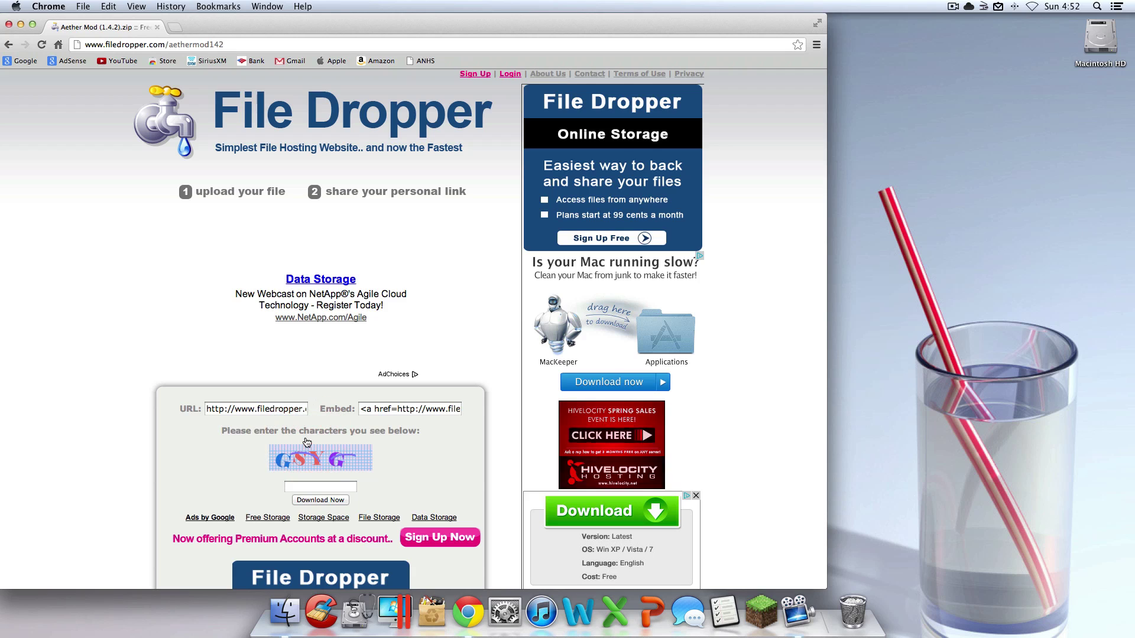
pyautogui.click(326, 486)
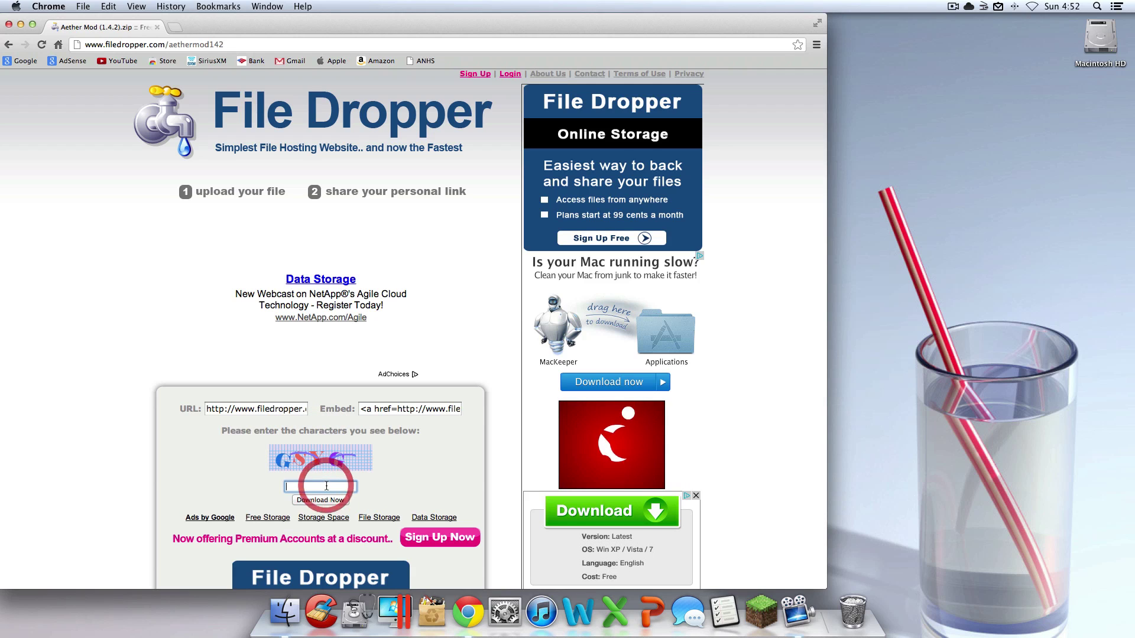
pyautogui.write('GS')
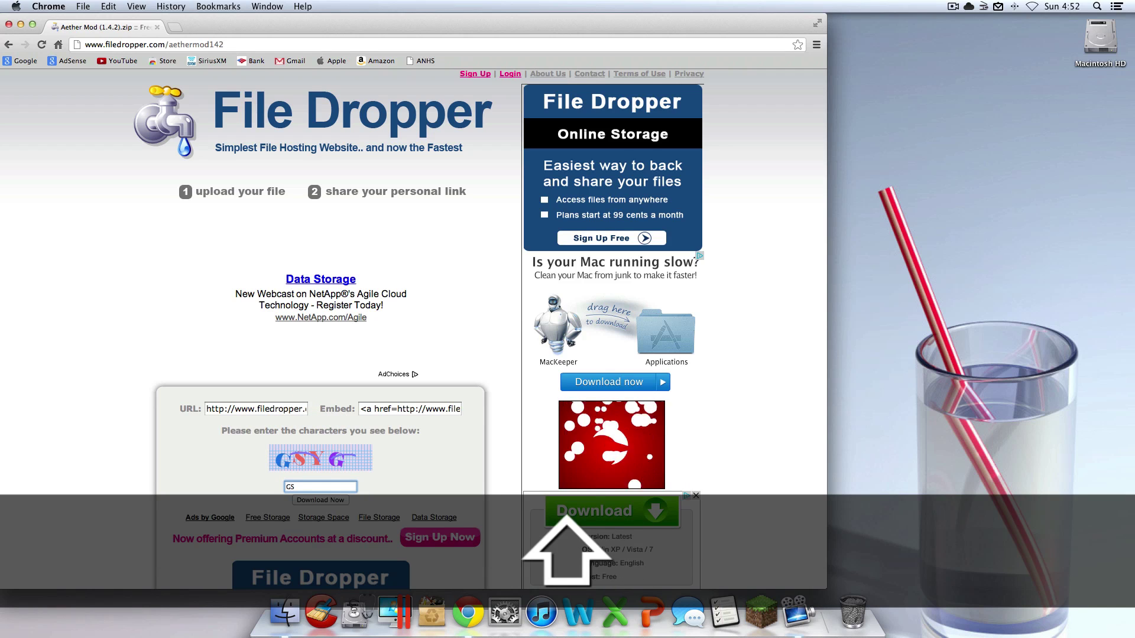
pyautogui.write('YG')
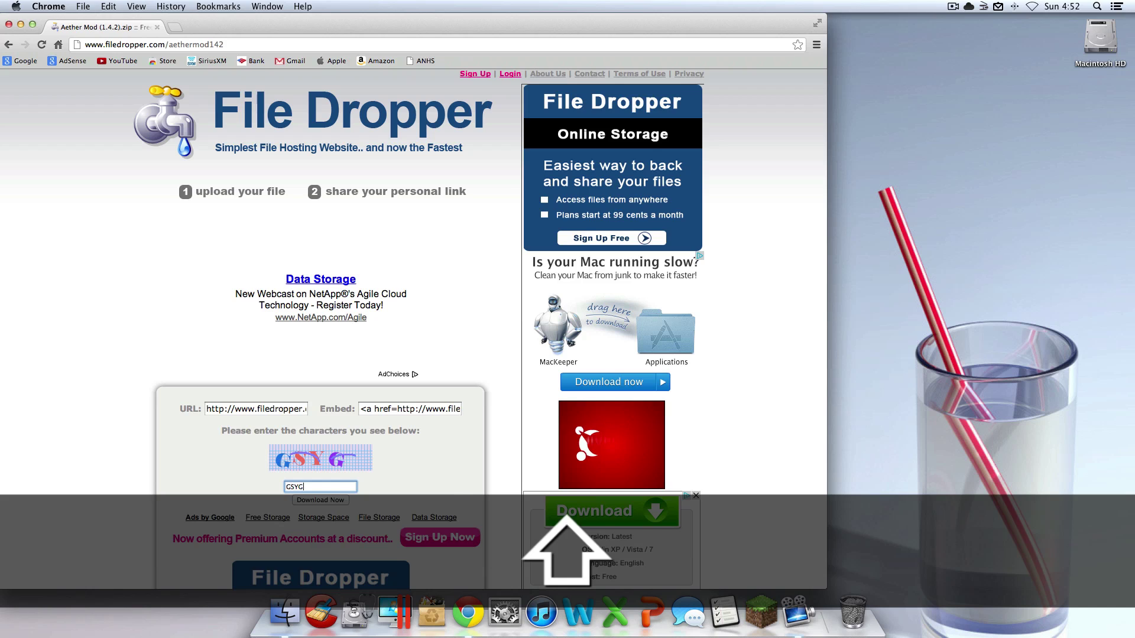
pyautogui.press('Return')
pyautogui.scroll(-1, 346, 482)
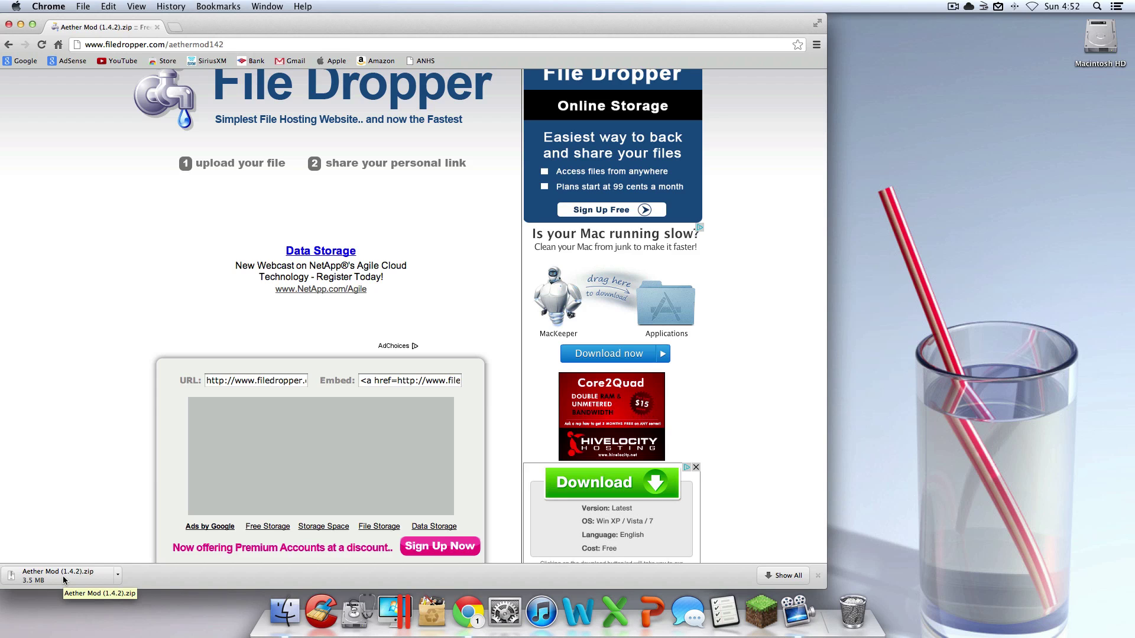
pyautogui.scroll(-2, 136, 503)
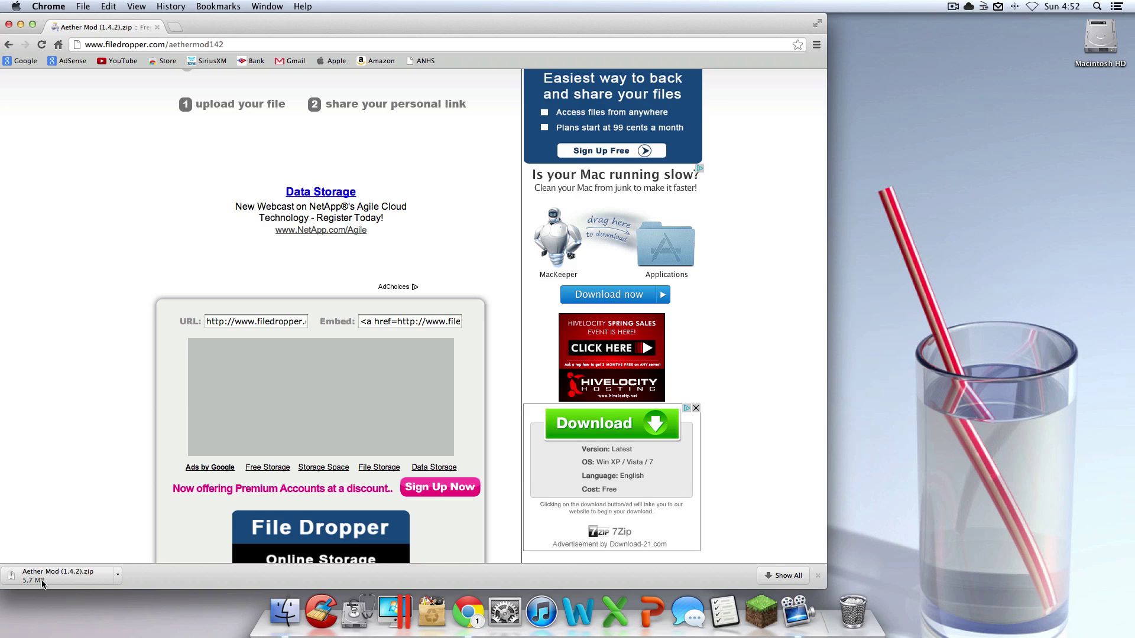
pyautogui.click(283, 621)
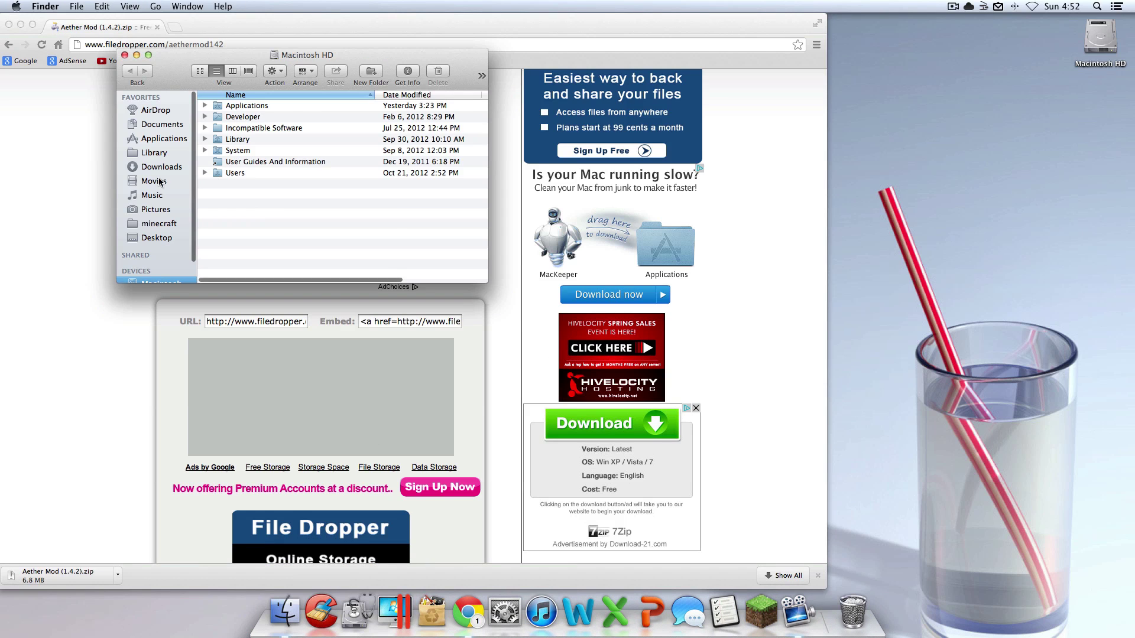
# Step: Show Downloads in a top-right Finder window and narrow Chrome to uncover the desktop
pyautogui.click(162, 166)
pyautogui.moveTo(313, 59); pyautogui.dragTo(964, 3)
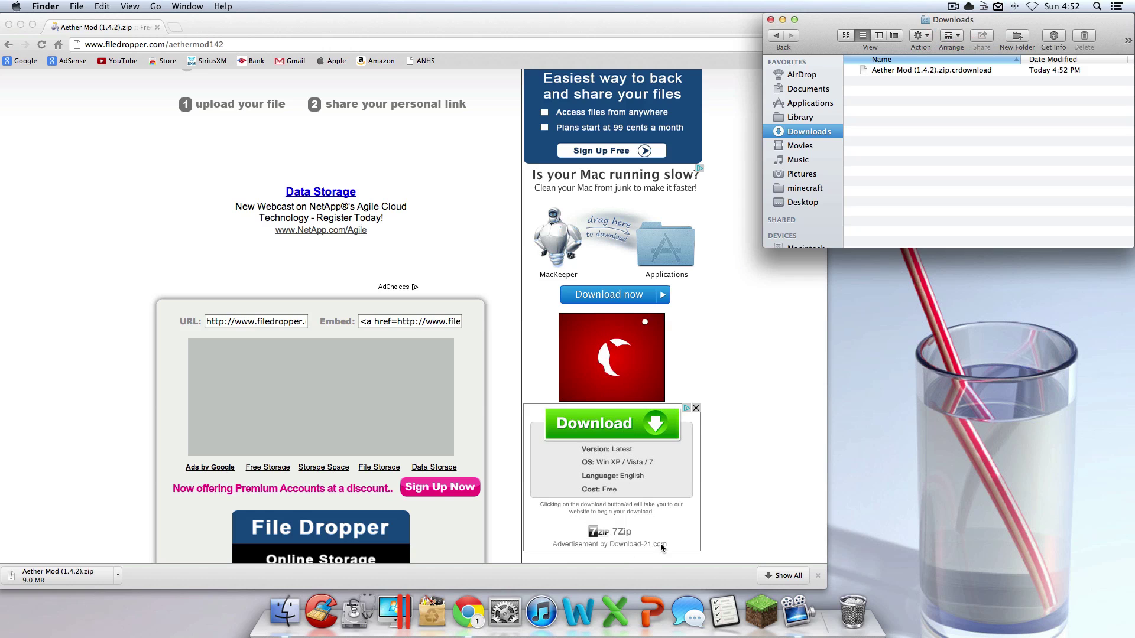
pyautogui.click(782, 348)
pyautogui.moveTo(827, 350); pyautogui.dragTo(394, 333)
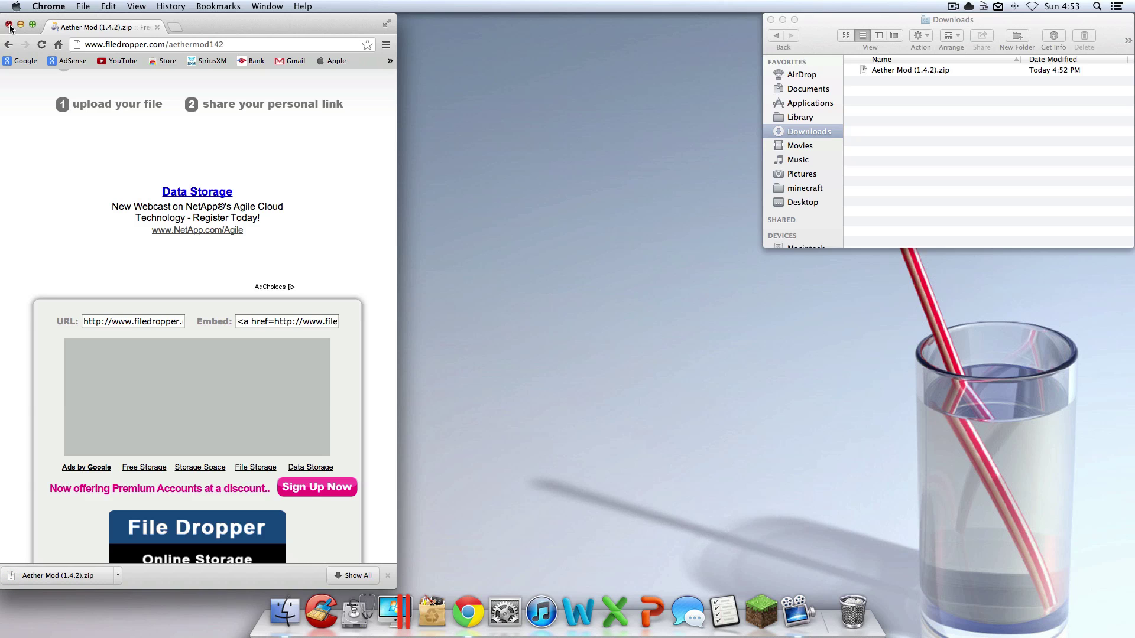
# Step: Remove a stray untitled folder from Downloads and close the Chrome window
pyautogui.click(1018, 37)
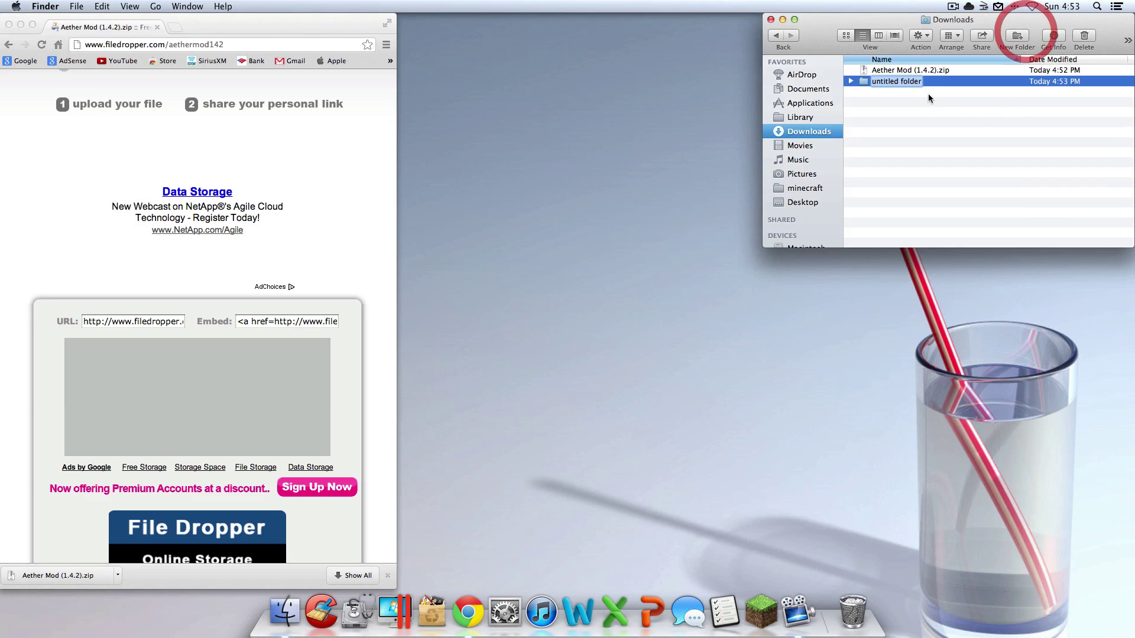
pyautogui.click(959, 148)
pyautogui.click(917, 80)
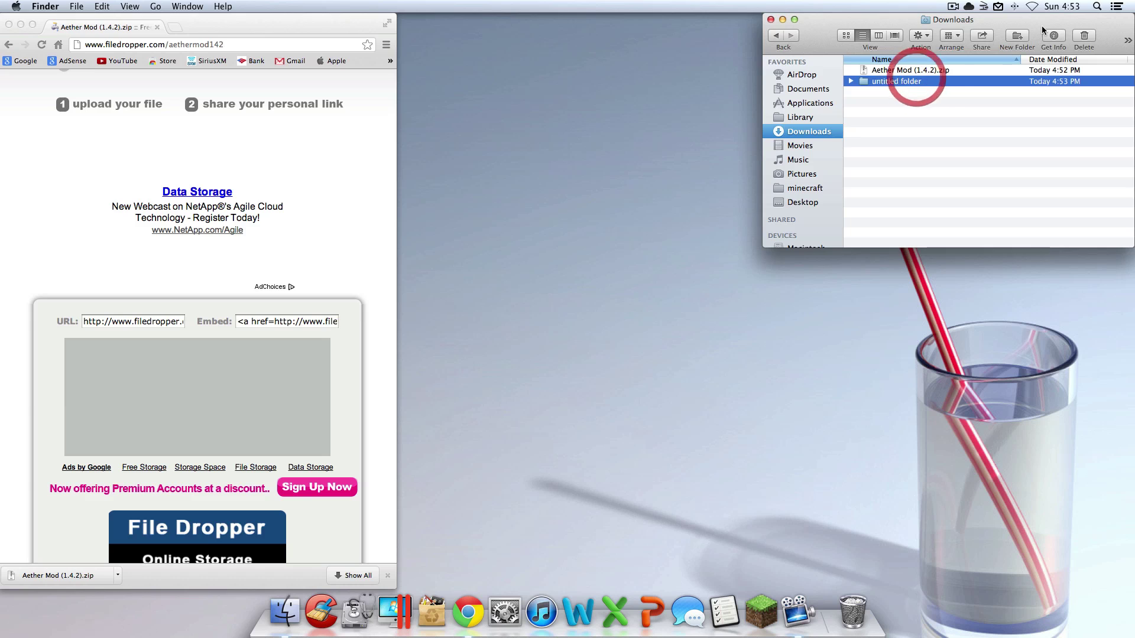
pyautogui.click(1084, 37)
pyautogui.click(9, 25)
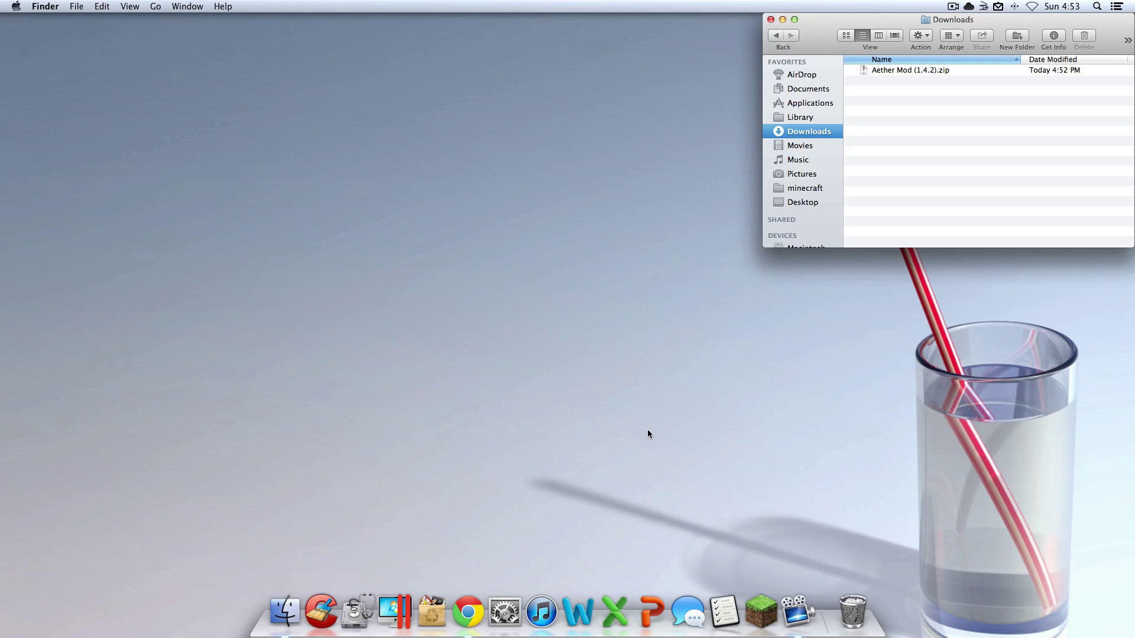
pyautogui.moveTo(953, 19); pyautogui.dragTo(540, 19)
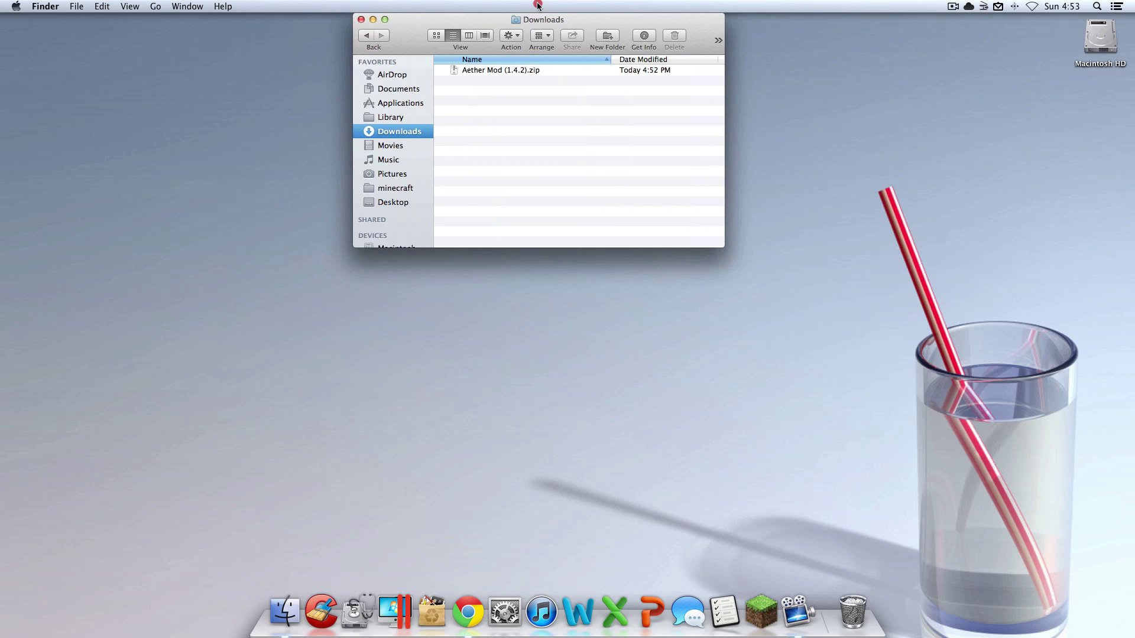
# Step: Unzip Aether Mod (1.4.2).zip, delete the zip, and move Modded minecraft onto the desktop
pyautogui.click(512, 70)
pyautogui.doubleClick(512, 69)
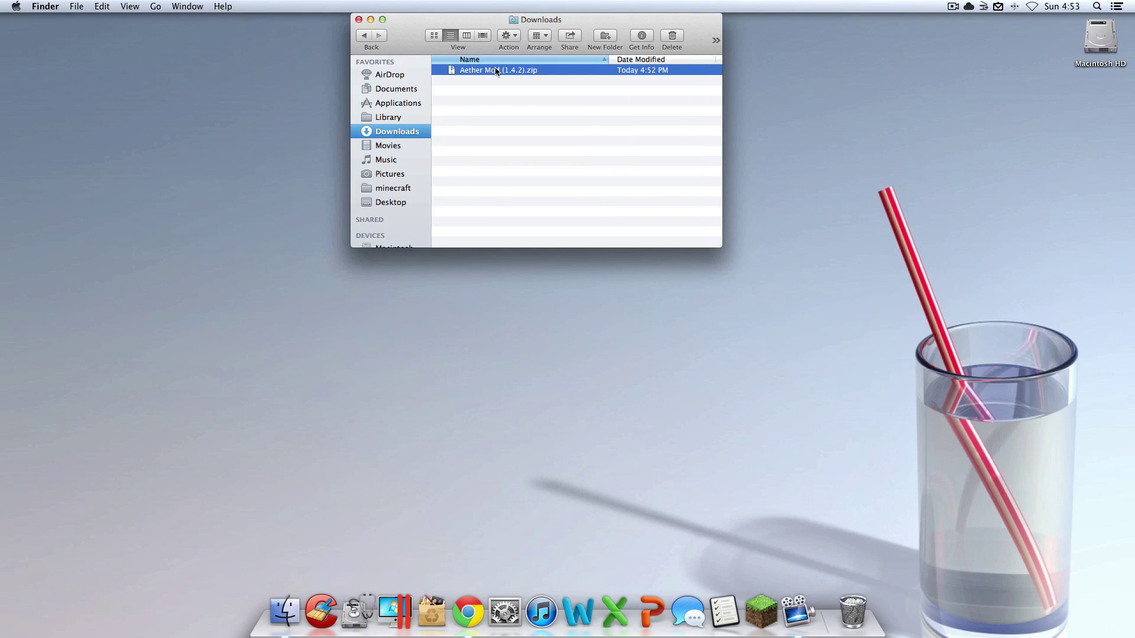
pyautogui.click(500, 96)
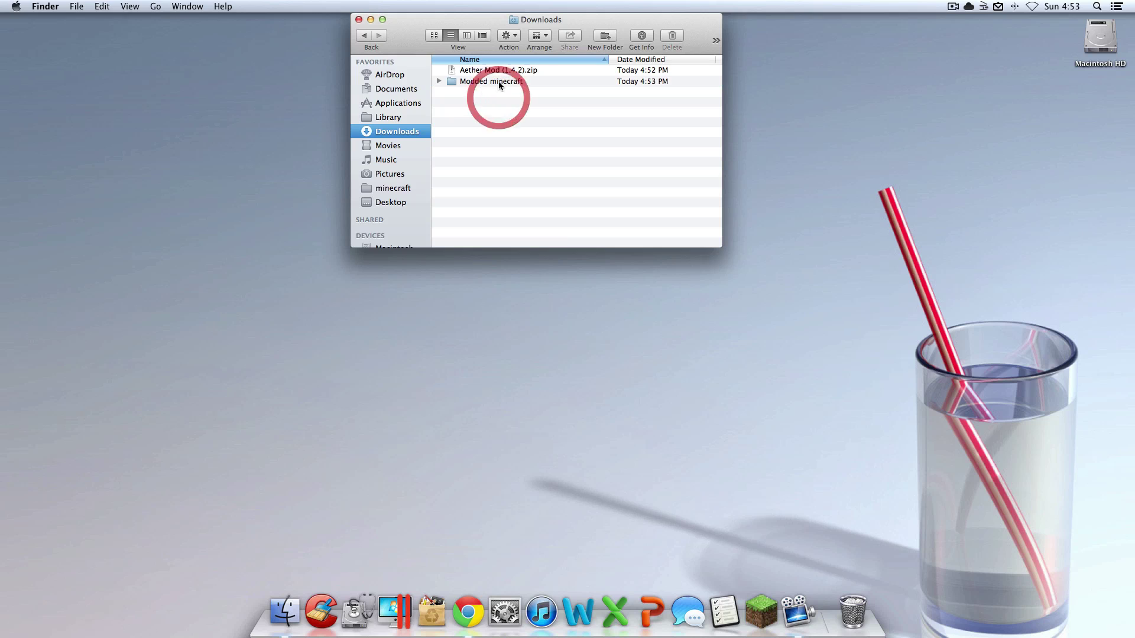
pyautogui.click(492, 84)
pyautogui.click(476, 100)
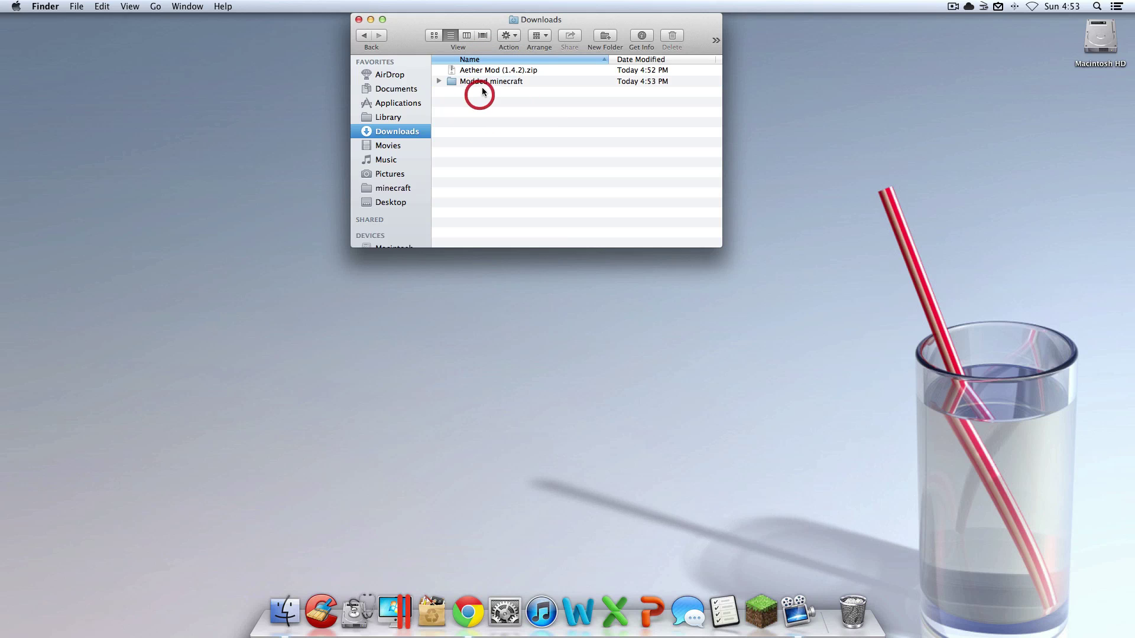
pyautogui.click(487, 70)
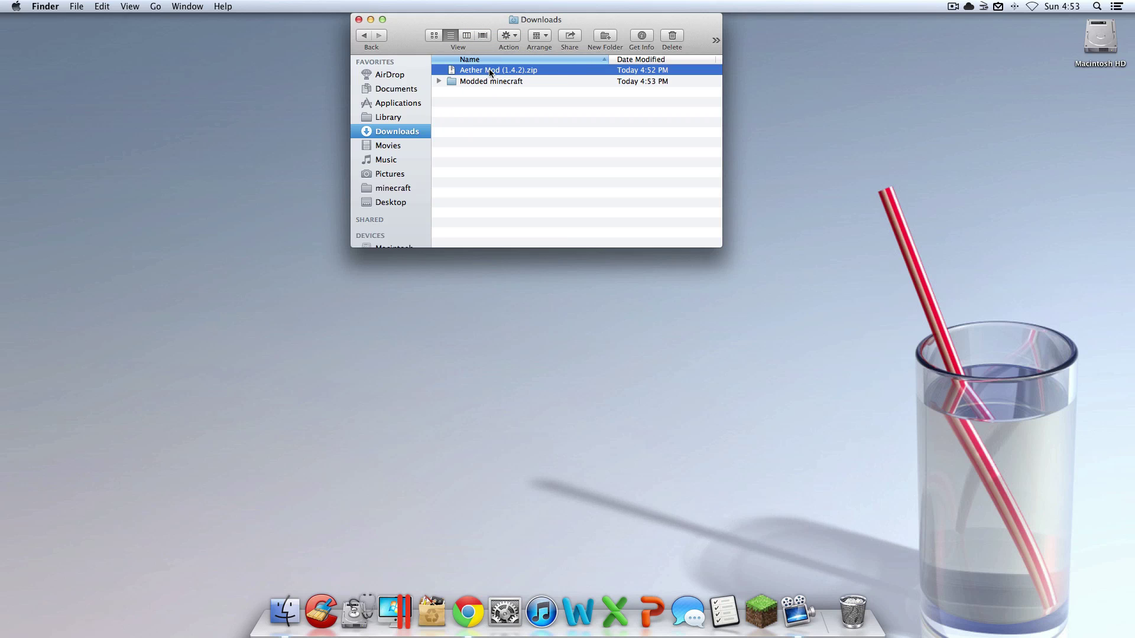
pyautogui.click(675, 40)
pyautogui.moveTo(481, 70); pyautogui.dragTo(1076, 126)
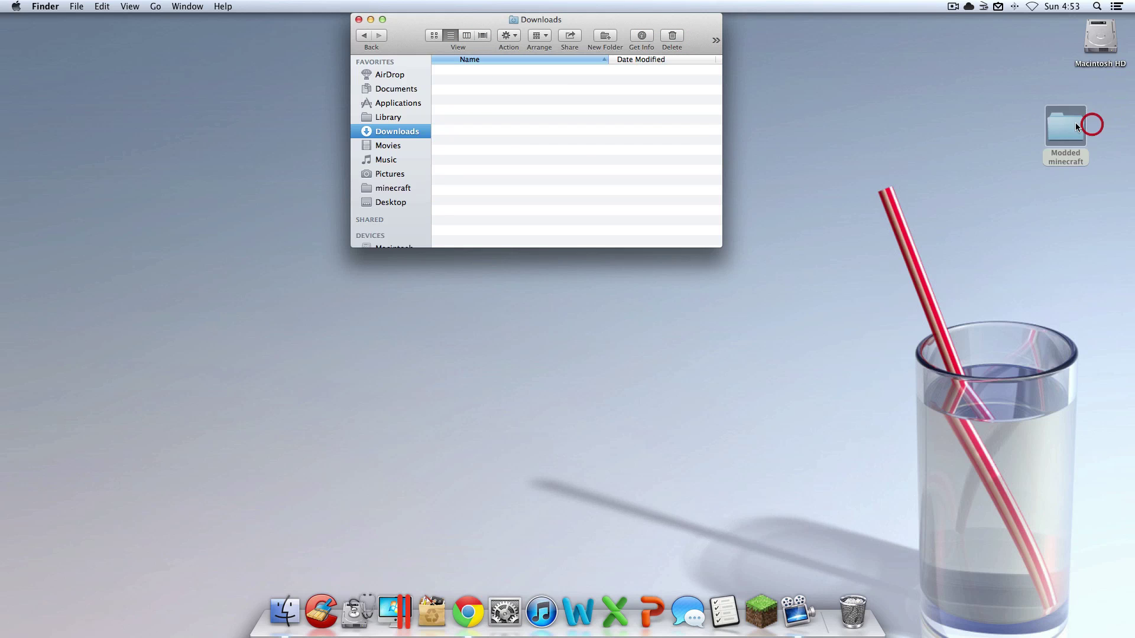
# Step: Close the Downloads window and align Modded minecraft under Macintosh HD using Clean Up
pyautogui.click(360, 20)
pyautogui.rightClick(953, 219)
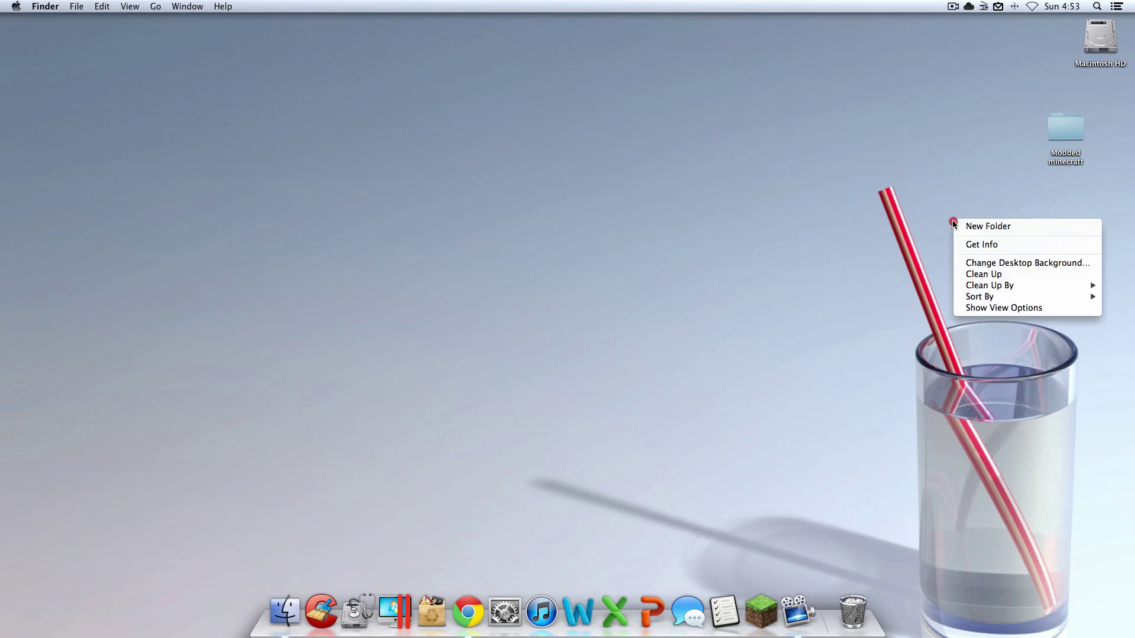
pyautogui.click(977, 273)
pyautogui.moveTo(1032, 136); pyautogui.dragTo(1090, 132)
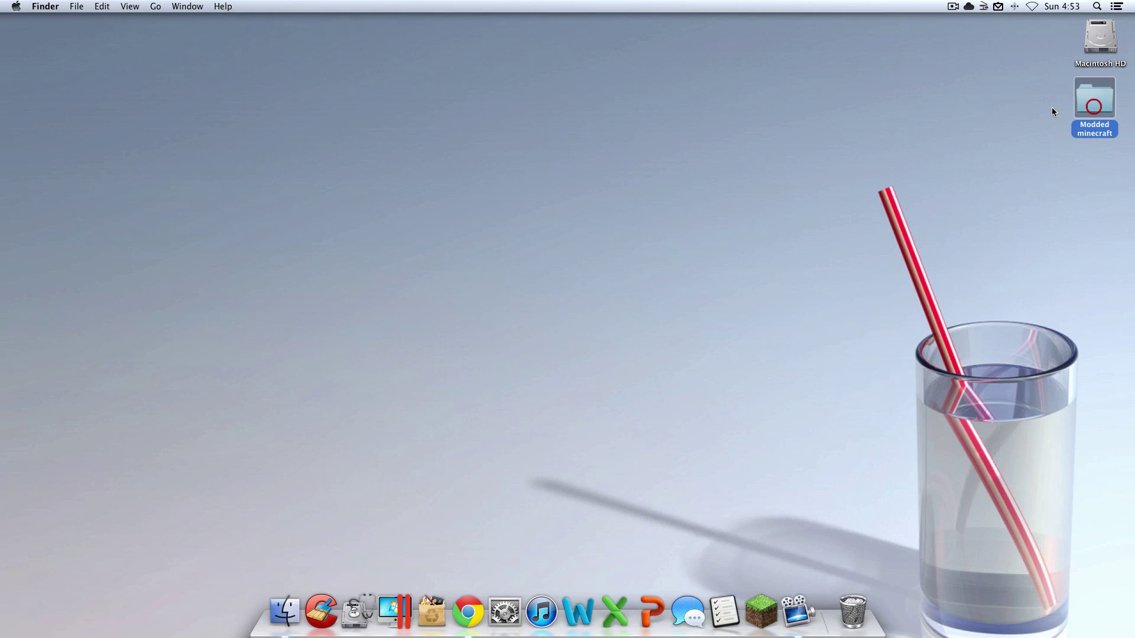
pyautogui.rightClick(867, 109)
pyautogui.click(891, 163)
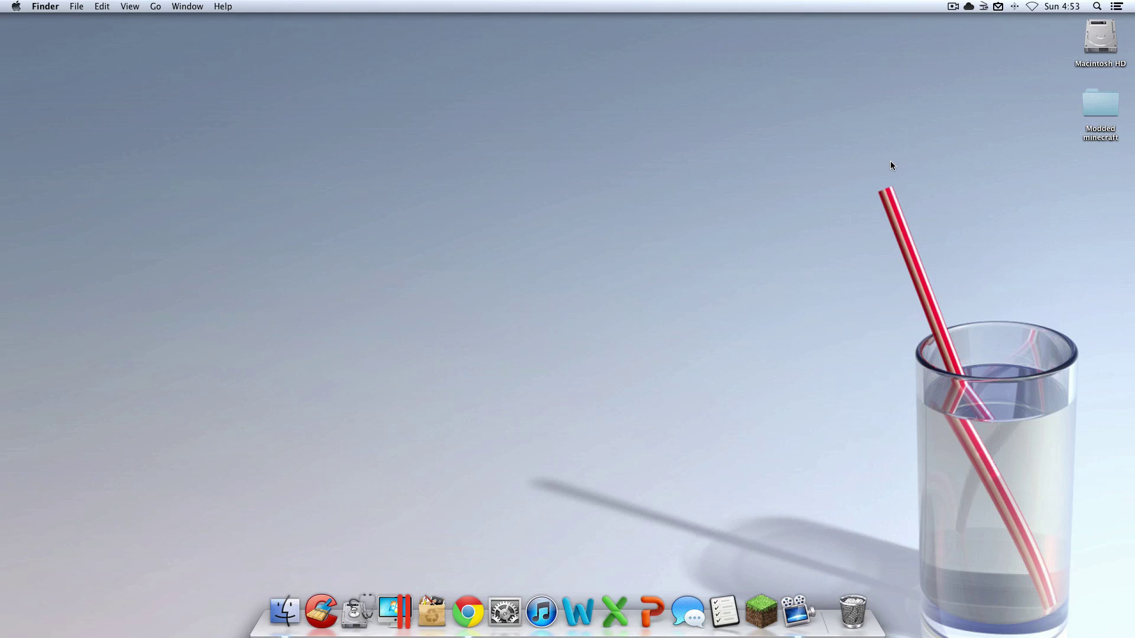
pyautogui.click(494, 350)
pyautogui.click(155, 6)
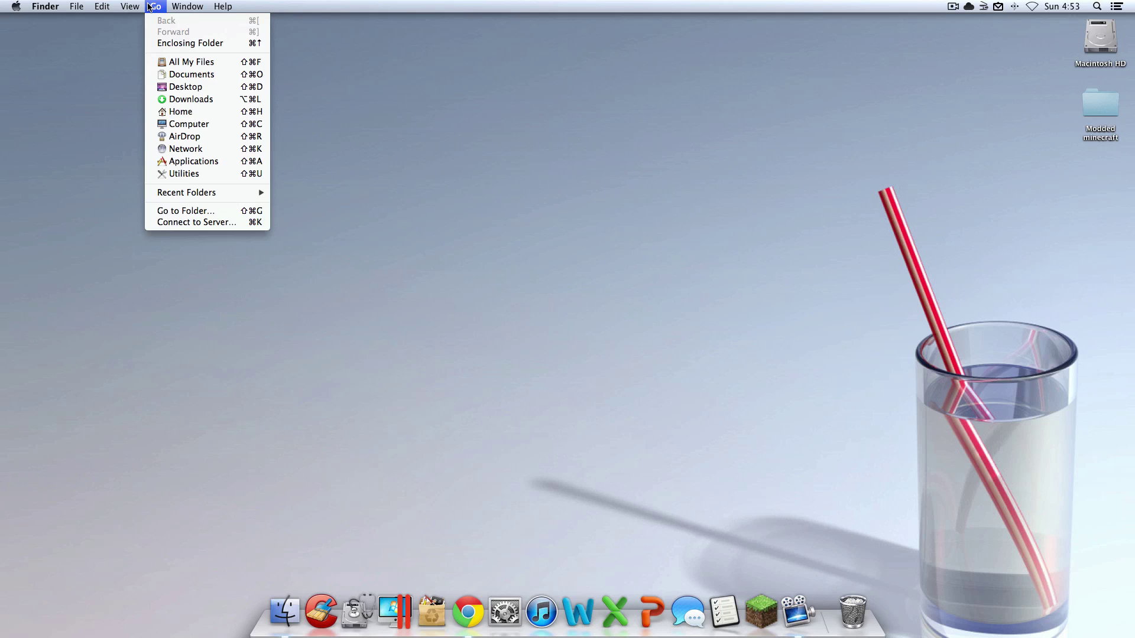
# Step: Open the hidden user Library, then Application Support, then the minecraft game folder
pyautogui.press('alt')
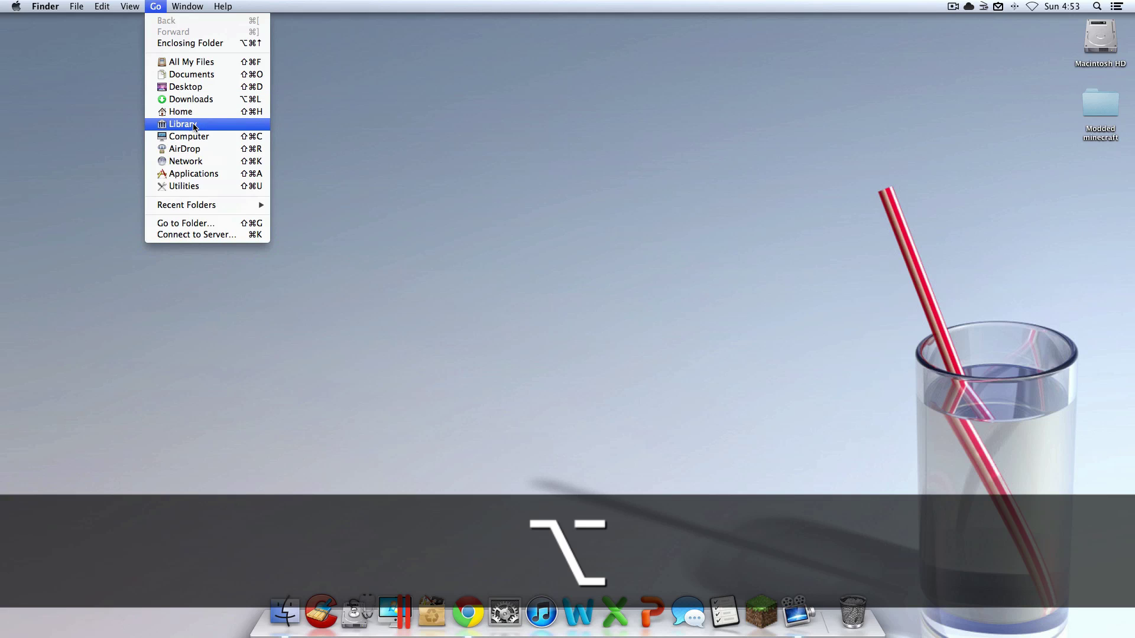
pyautogui.click(194, 126)
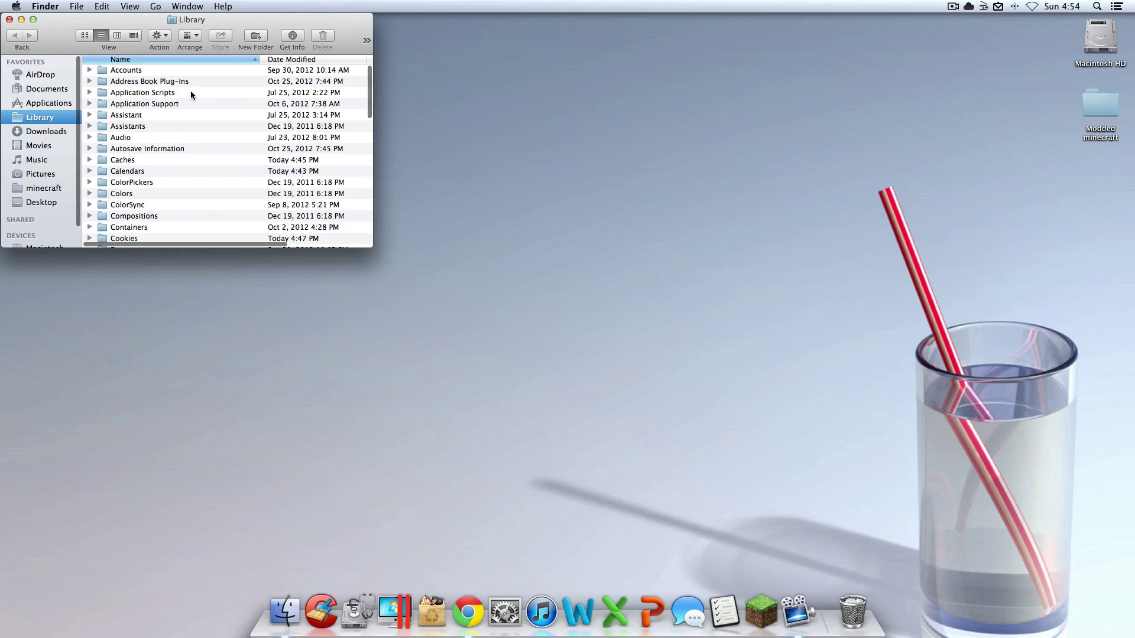
pyautogui.click(152, 105)
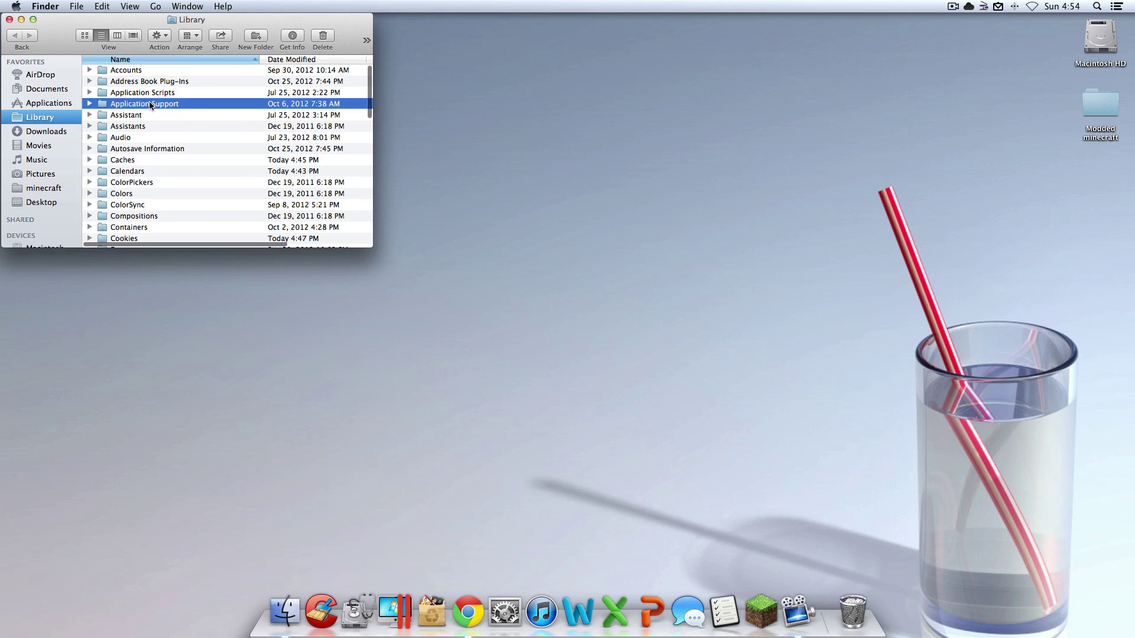
pyautogui.doubleClick(150, 105)
pyautogui.click(152, 146)
pyautogui.click(153, 134)
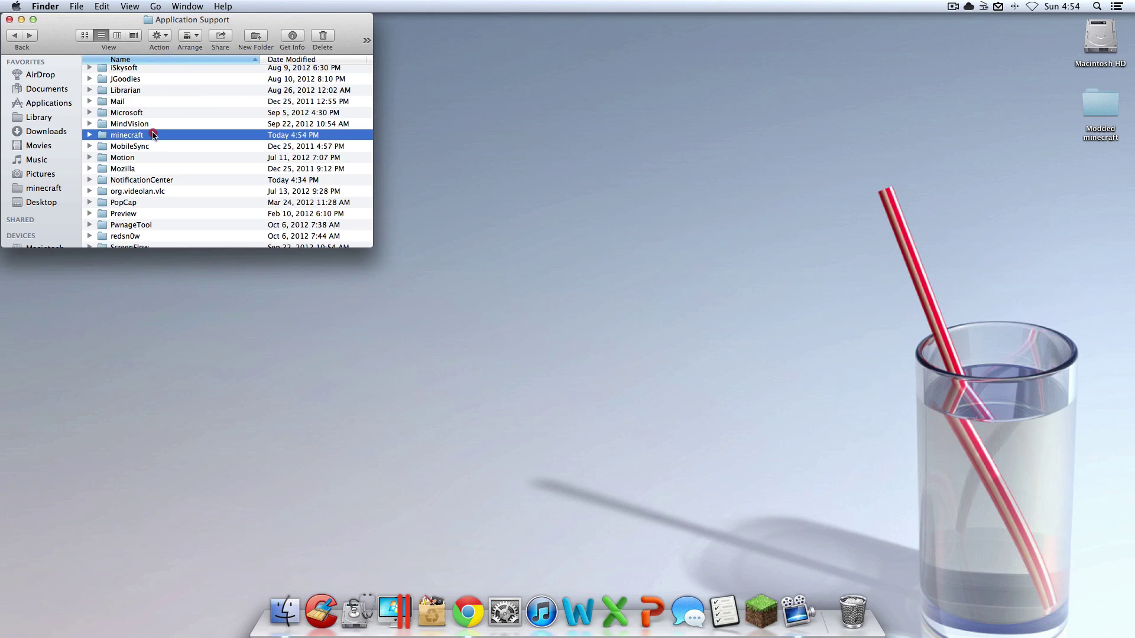
pyautogui.doubleClick(114, 135)
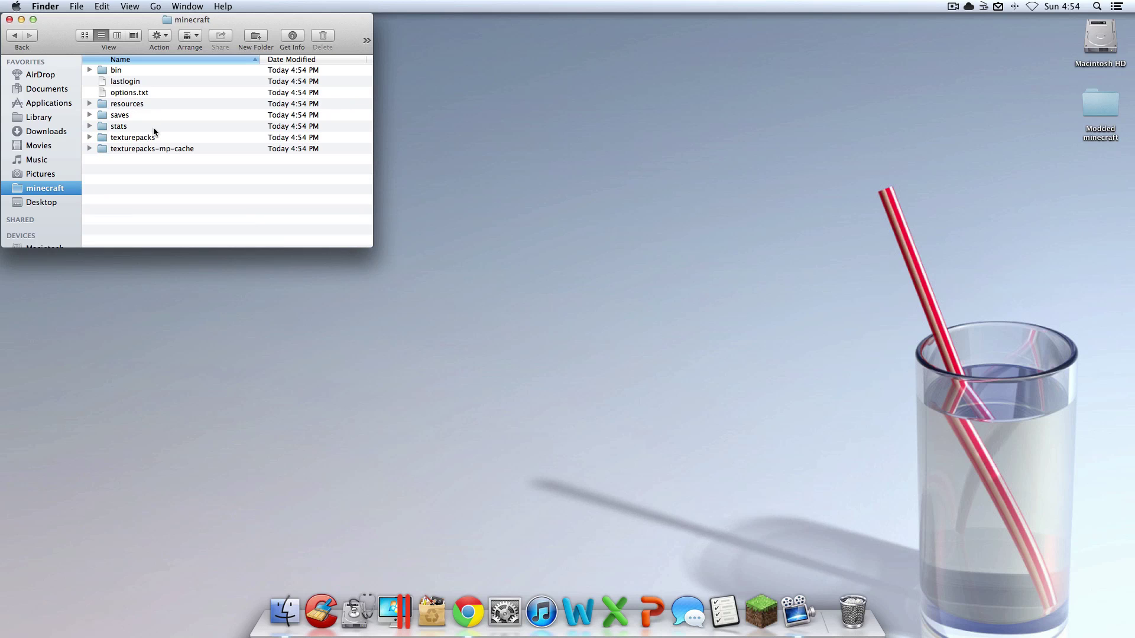
# Step: Open Modded minecraft beside the minecraft window, open bin, and select minecraft.jar.zip
pyautogui.doubleClick(1100, 102)
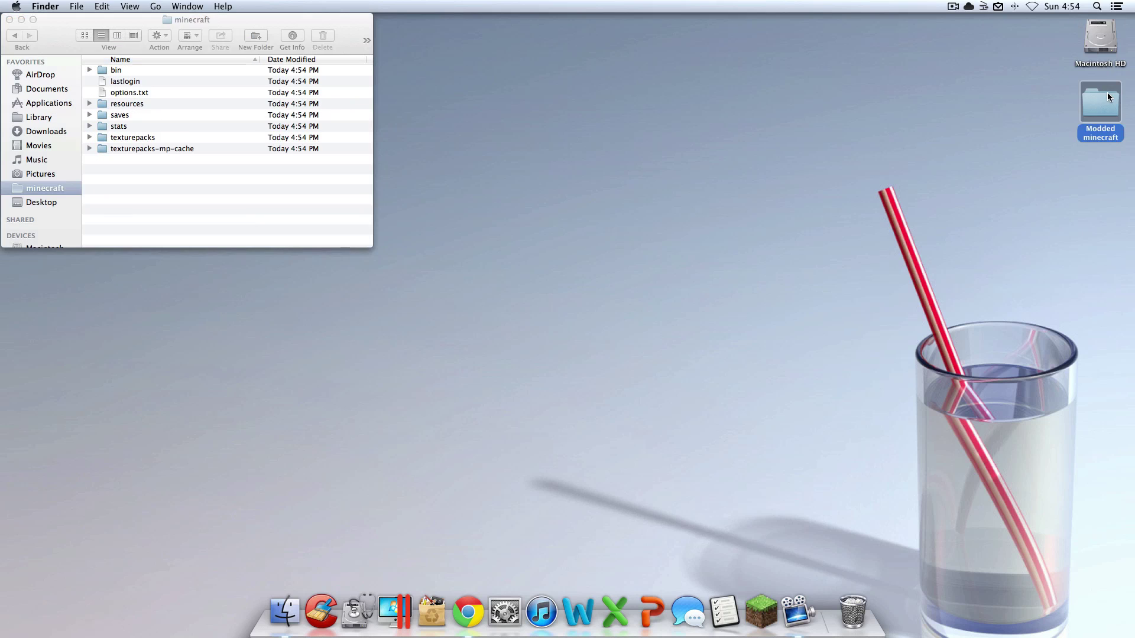
pyautogui.moveTo(327, 39); pyautogui.dragTo(686, 13)
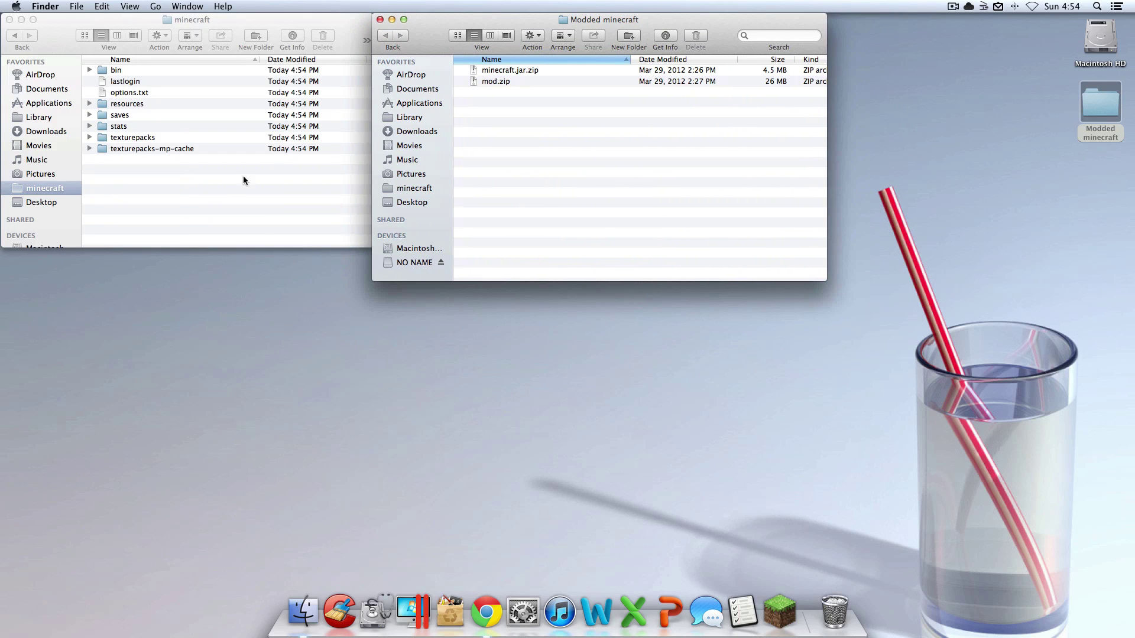
pyautogui.click(256, 200)
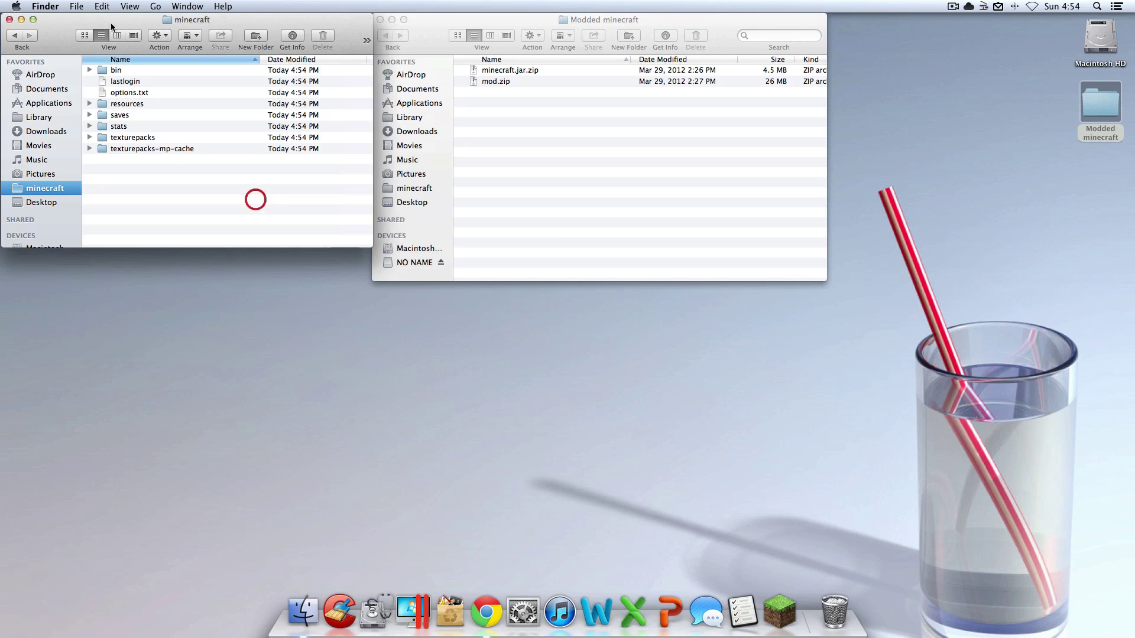
pyautogui.doubleClick(118, 73)
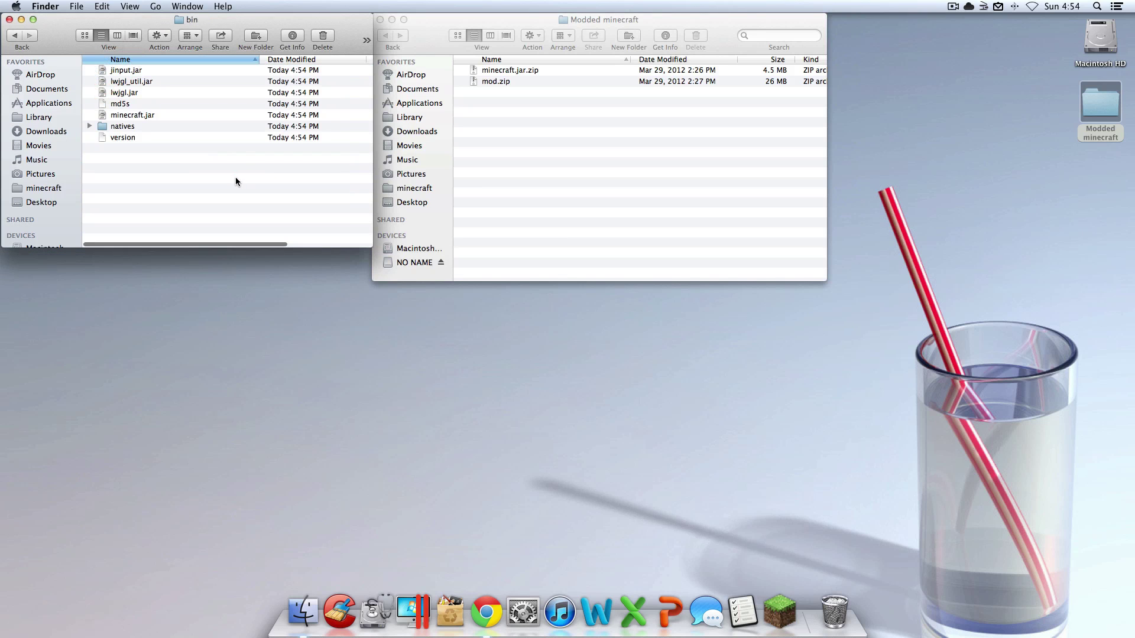
pyautogui.click(523, 179)
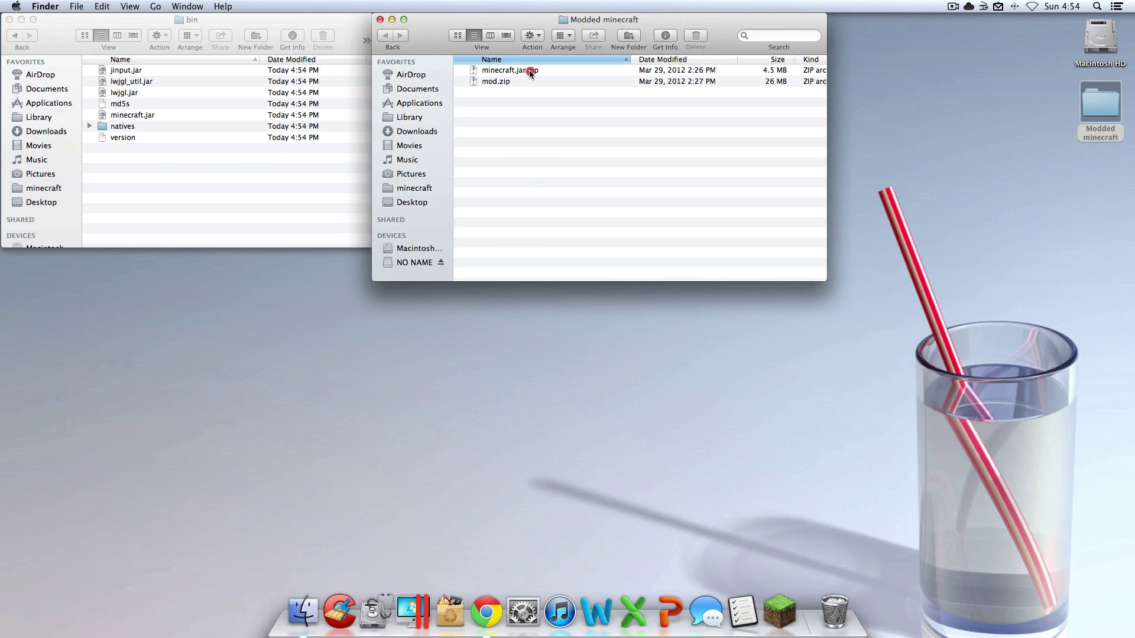
pyautogui.click(530, 71)
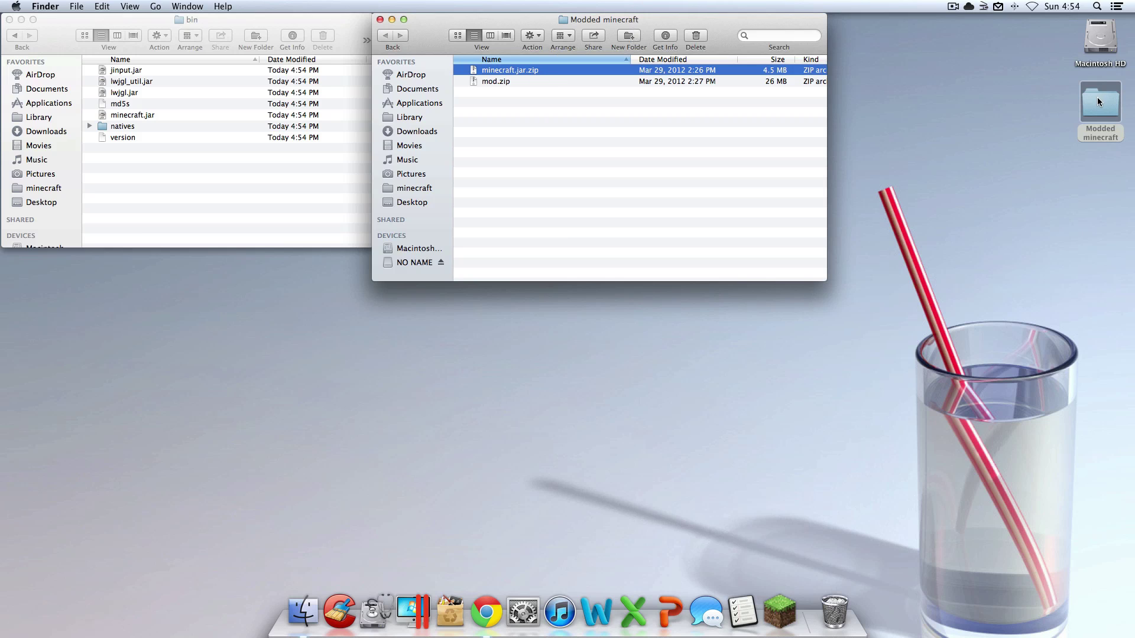
# Step: Extract minecraft.jar.zip and move the minecraft.jar folder into bin, replacing the old jar
pyautogui.doubleClick(561, 72)
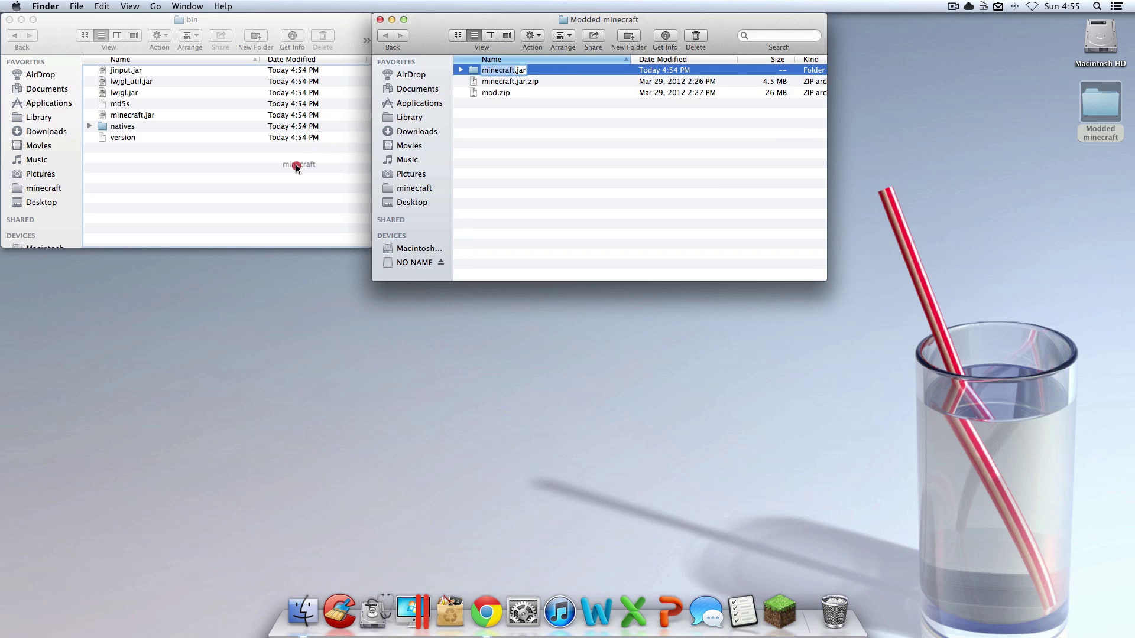
pyautogui.click(497, 72)
pyautogui.click(570, 115)
pyautogui.click(542, 74)
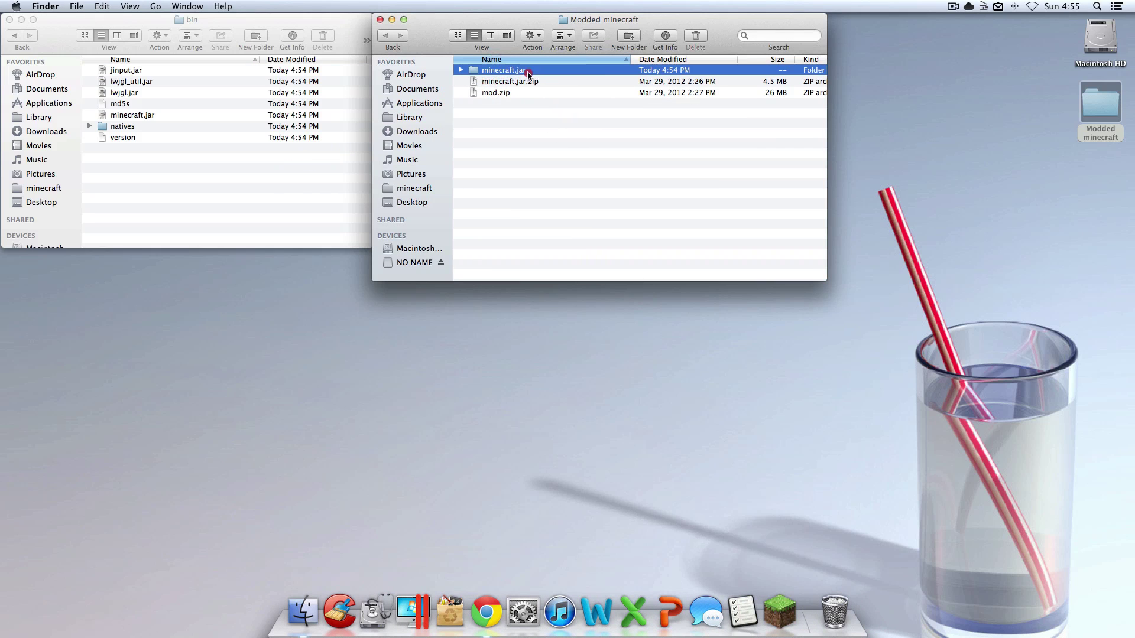
pyautogui.press('super+a')
pyautogui.click(515, 68)
pyautogui.moveTo(516, 68); pyautogui.dragTo(268, 169)
pyautogui.click(814, 376)
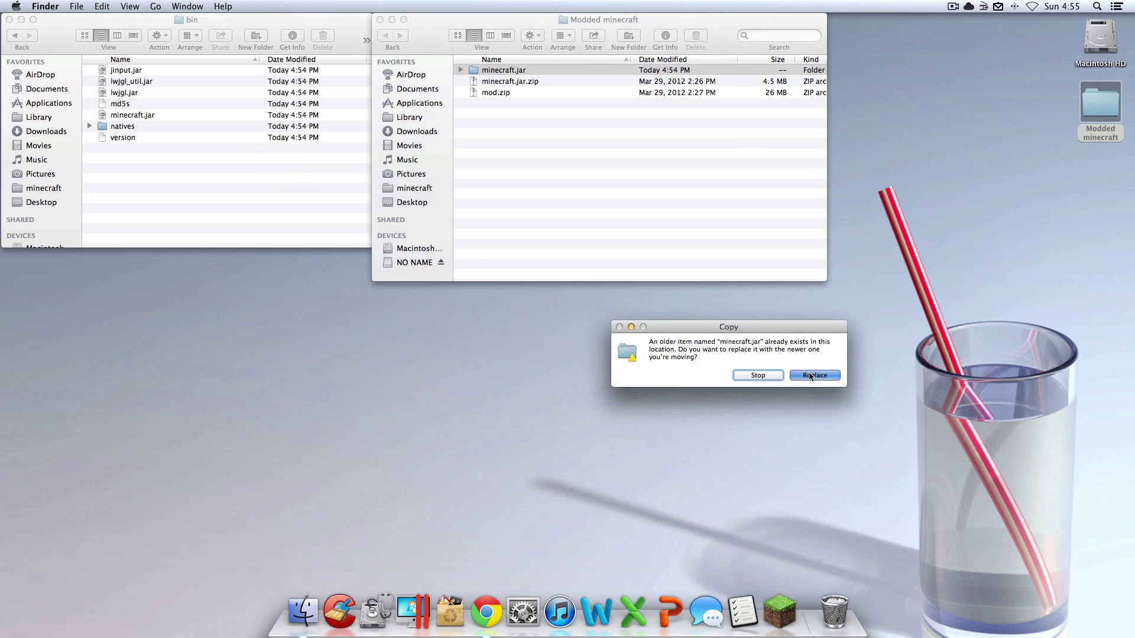
pyautogui.click(10, 50)
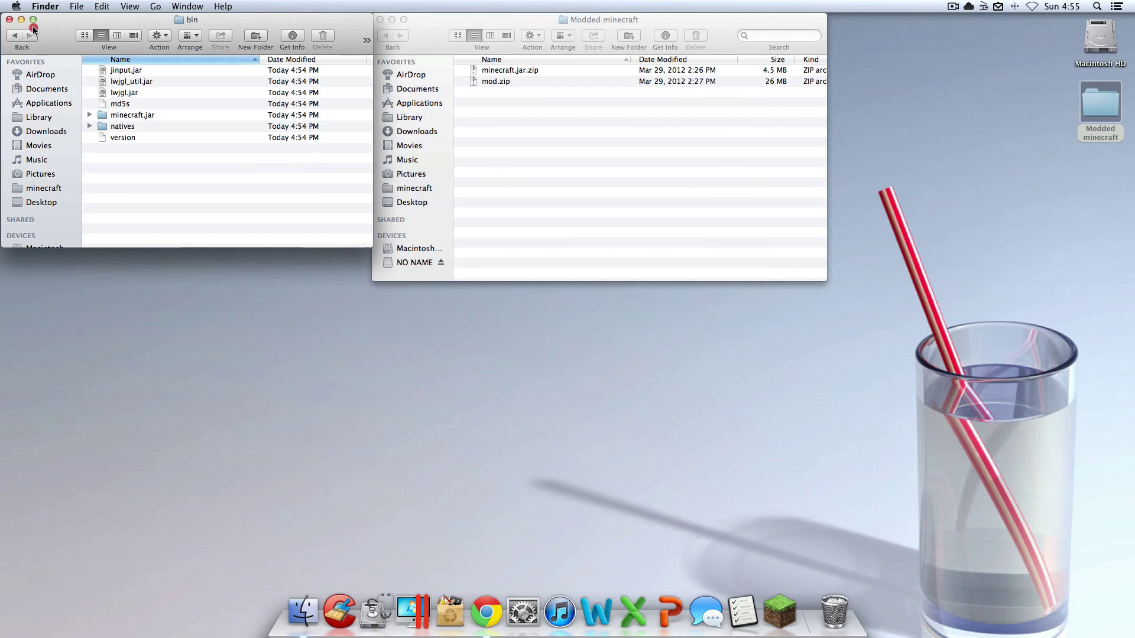
pyautogui.click(15, 35)
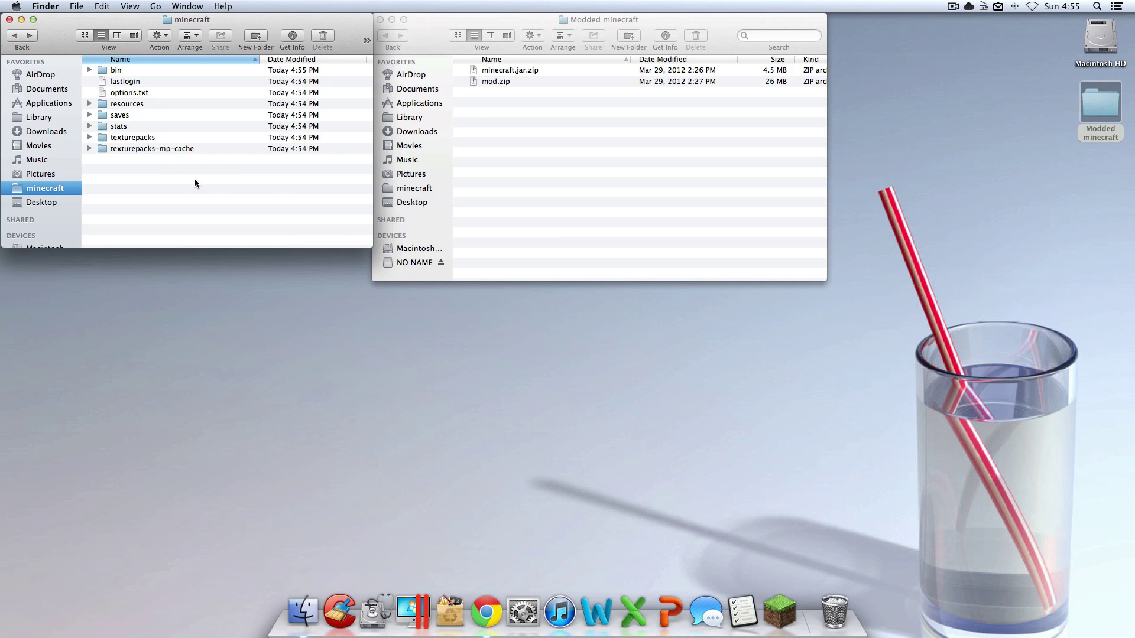
# Step: Extract mod.zip and move the resulting mod folder into the minecraft game folder
pyautogui.click(141, 84)
pyautogui.click(160, 208)
pyautogui.click(541, 72)
pyautogui.click(503, 83)
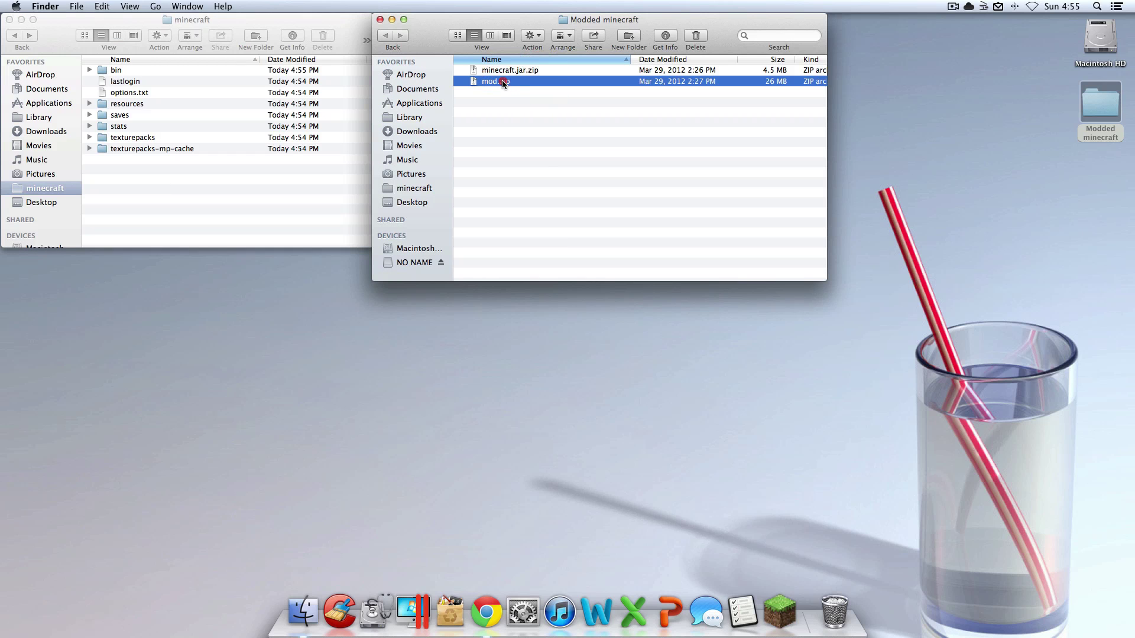
pyautogui.doubleClick(498, 83)
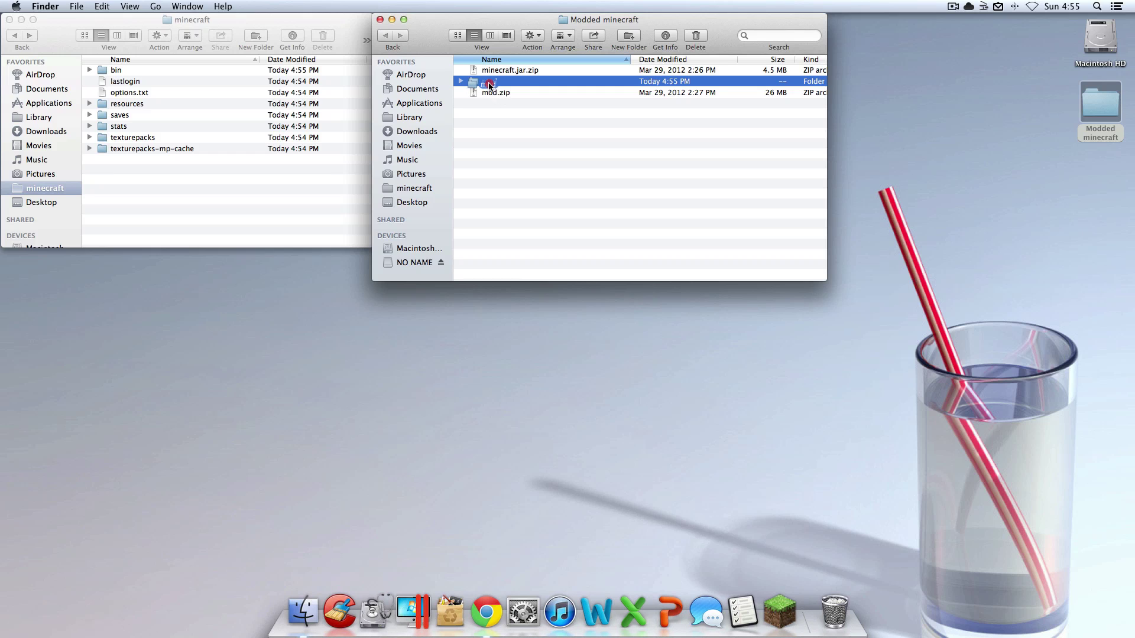
pyautogui.moveTo(480, 84); pyautogui.dragTo(233, 199)
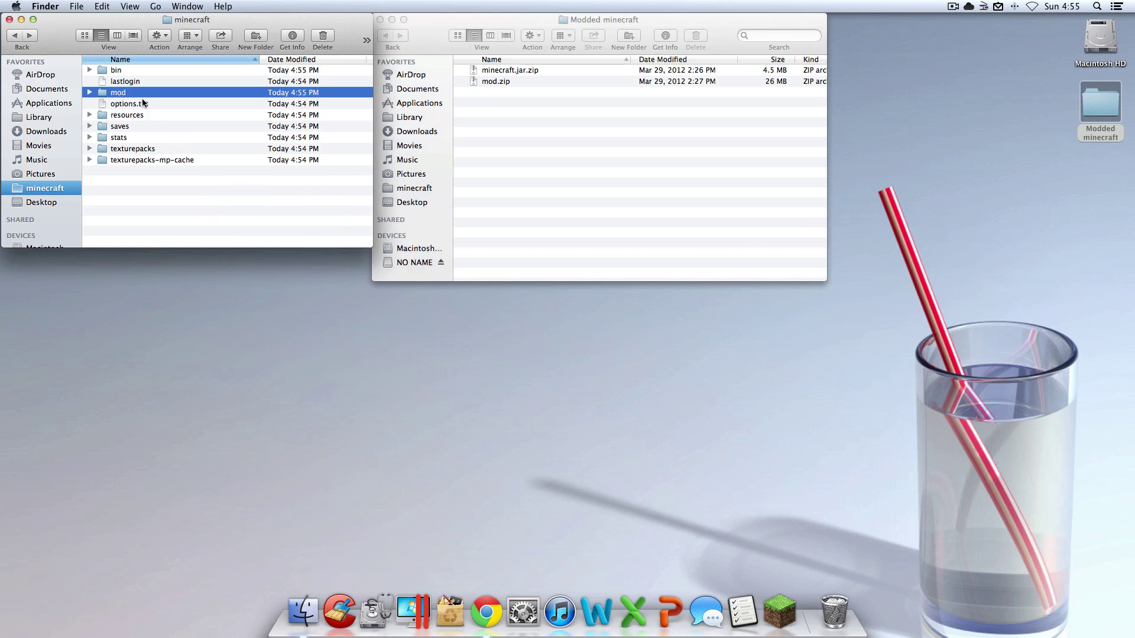
# Step: Rename the mod folder to 'mods' through its Get Info window, then close the window
pyautogui.click(124, 93)
pyautogui.rightClick(143, 92)
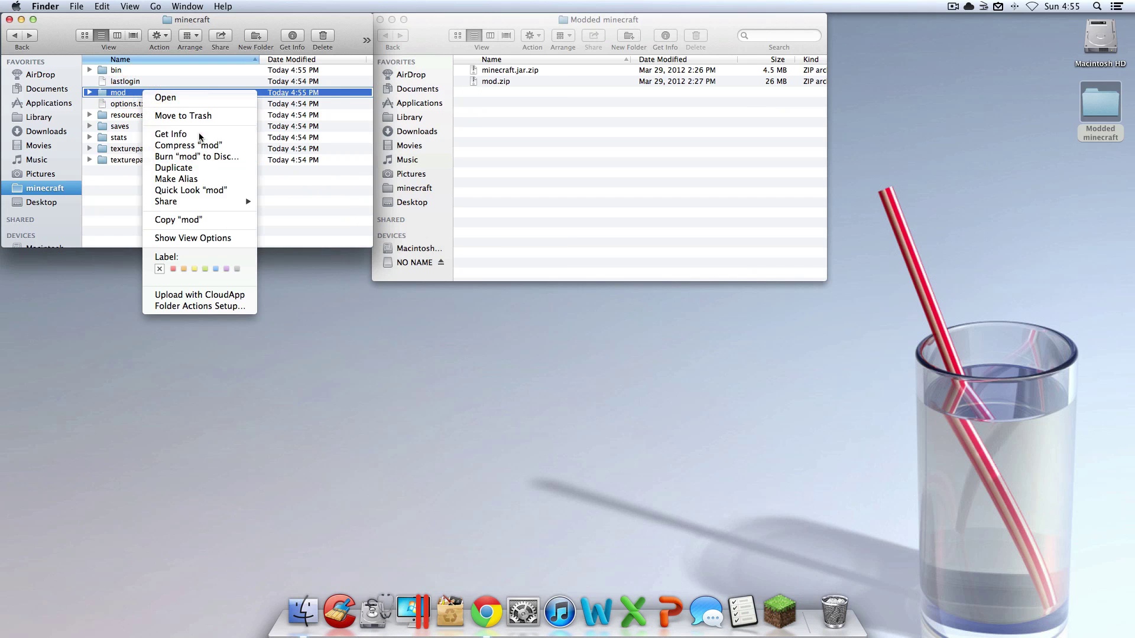
pyautogui.click(170, 134)
pyautogui.click(78, 268)
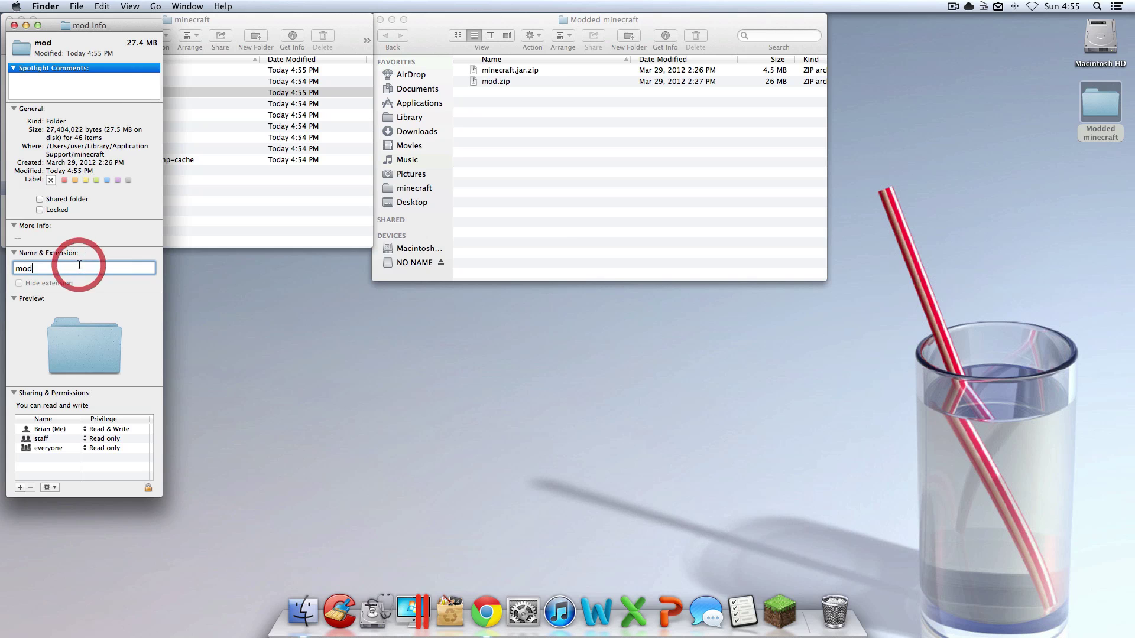
pyautogui.write('s')
pyautogui.press('Return')
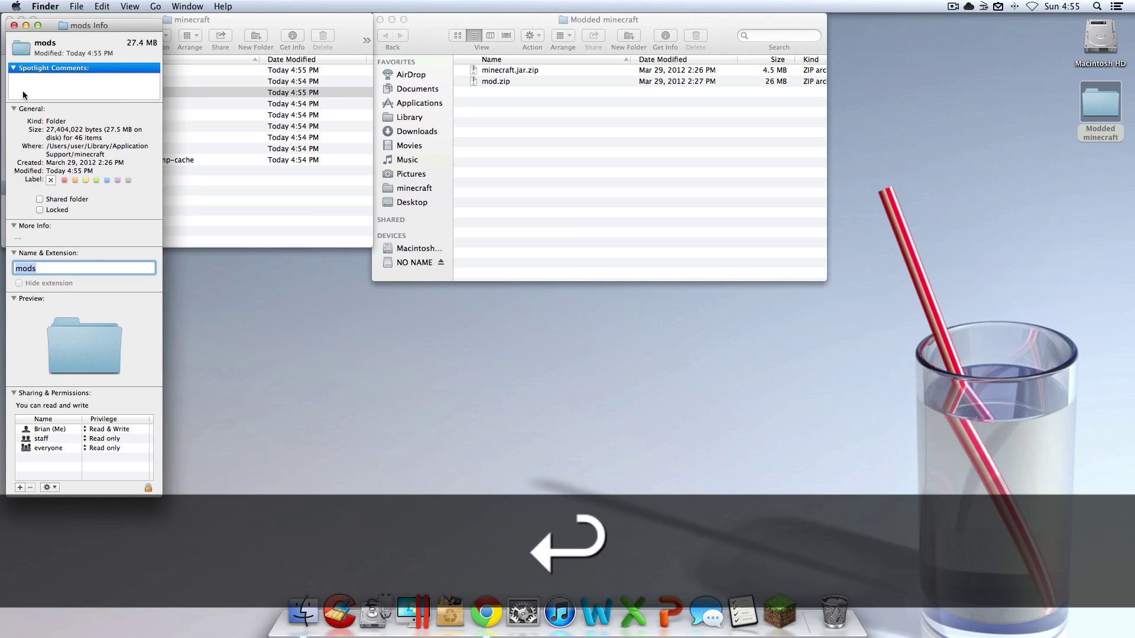
pyautogui.click(14, 25)
pyautogui.click(182, 202)
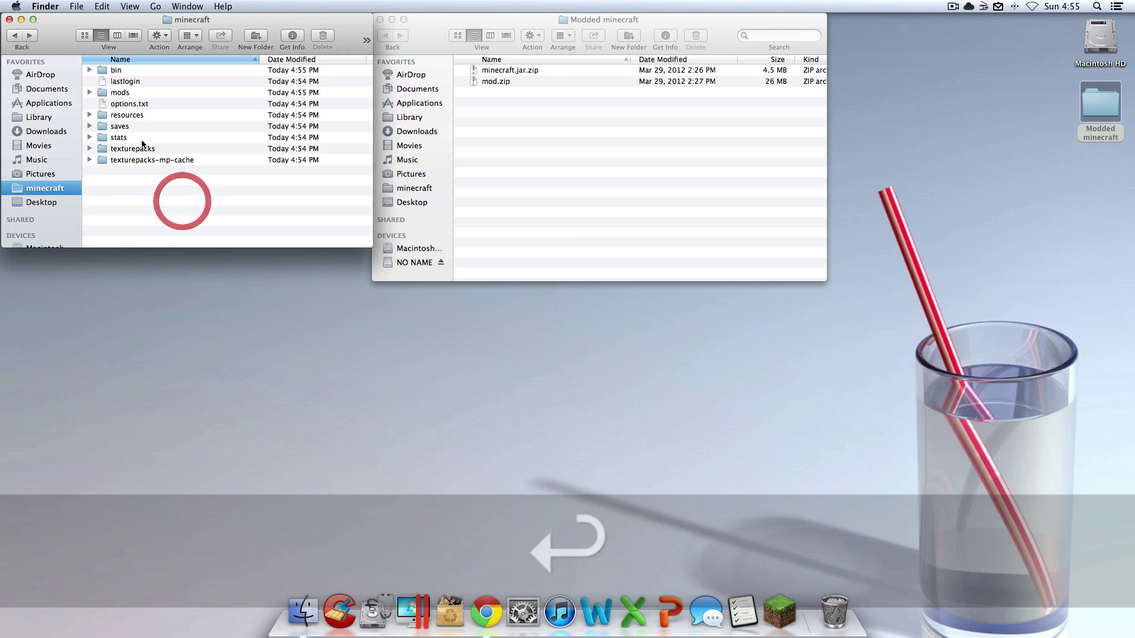
# Step: Close the Modded minecraft folder window on the desktop
pyautogui.click(520, 138)
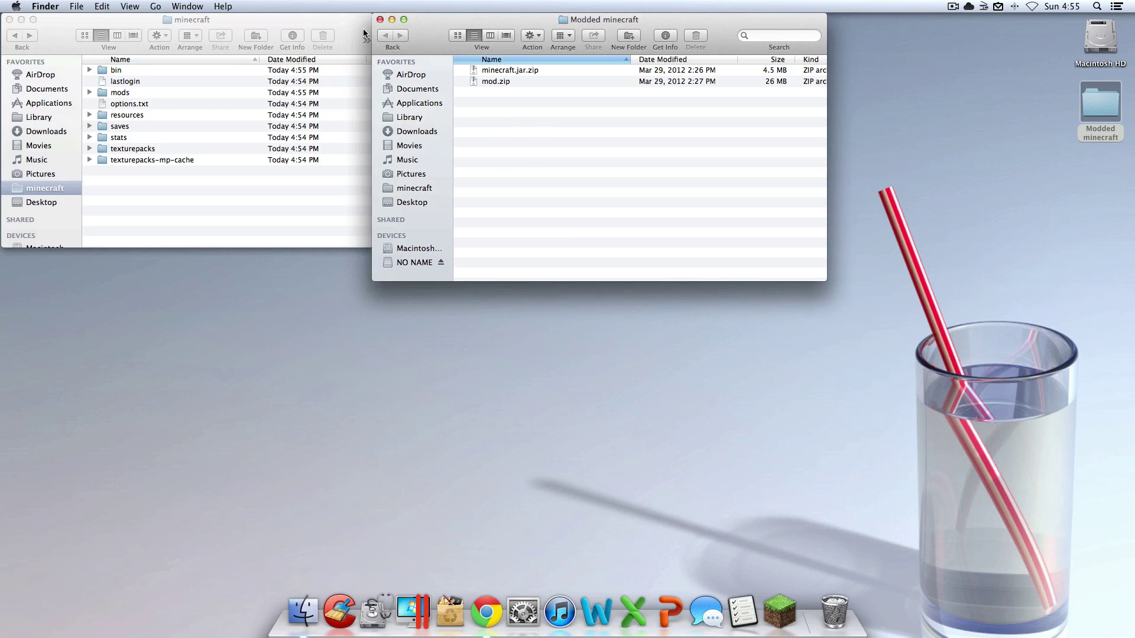
pyautogui.click(384, 21)
pyautogui.click(220, 177)
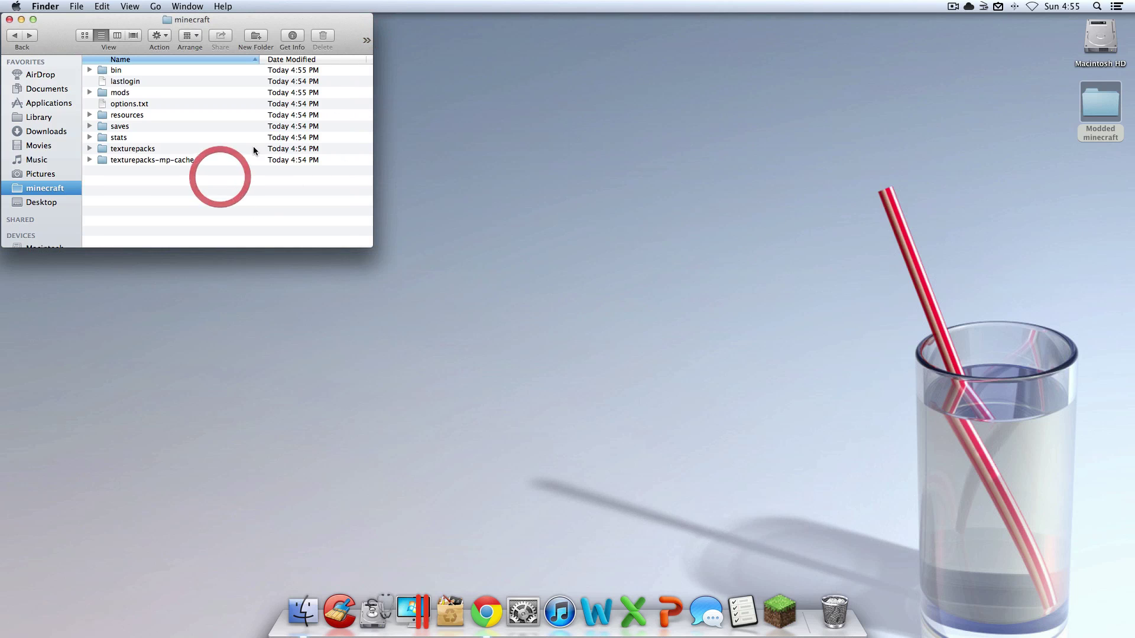
pyautogui.click(454, 198)
# Step: Check minecraft.jar in the bin folder, select mods, and close the minecraft folder window
pyautogui.doubleClick(134, 70)
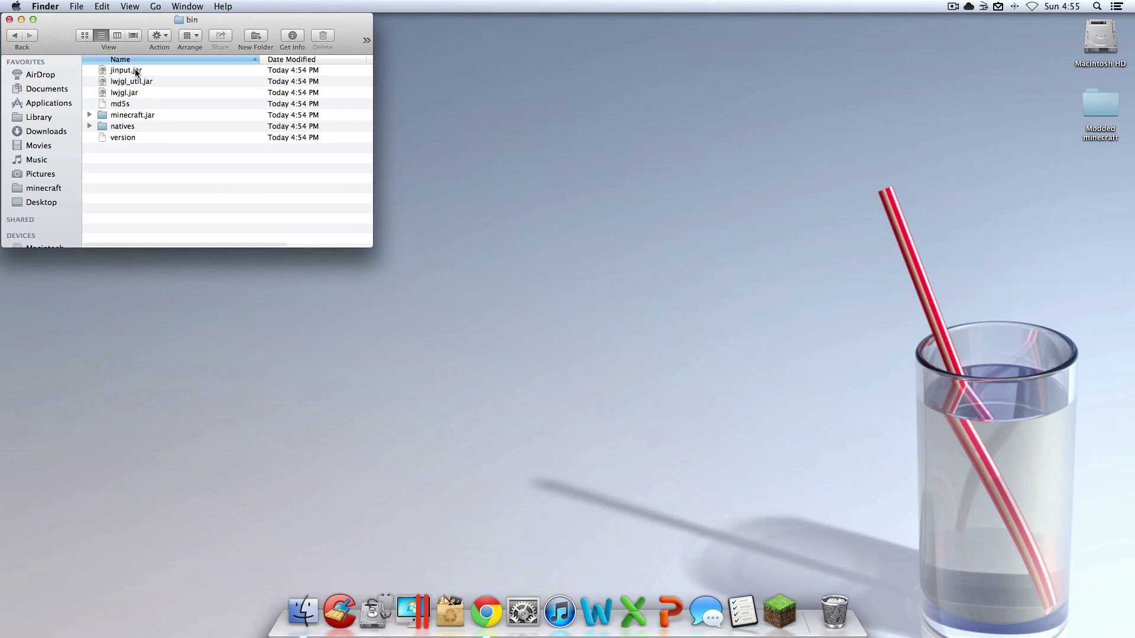
pyautogui.click(145, 115)
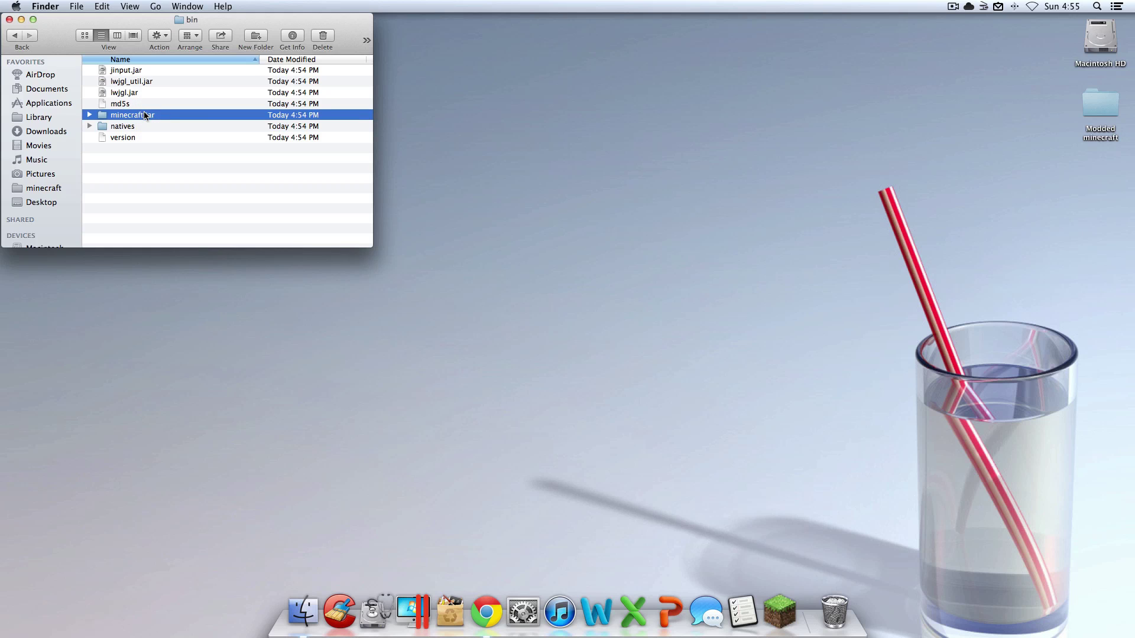
pyautogui.click(15, 37)
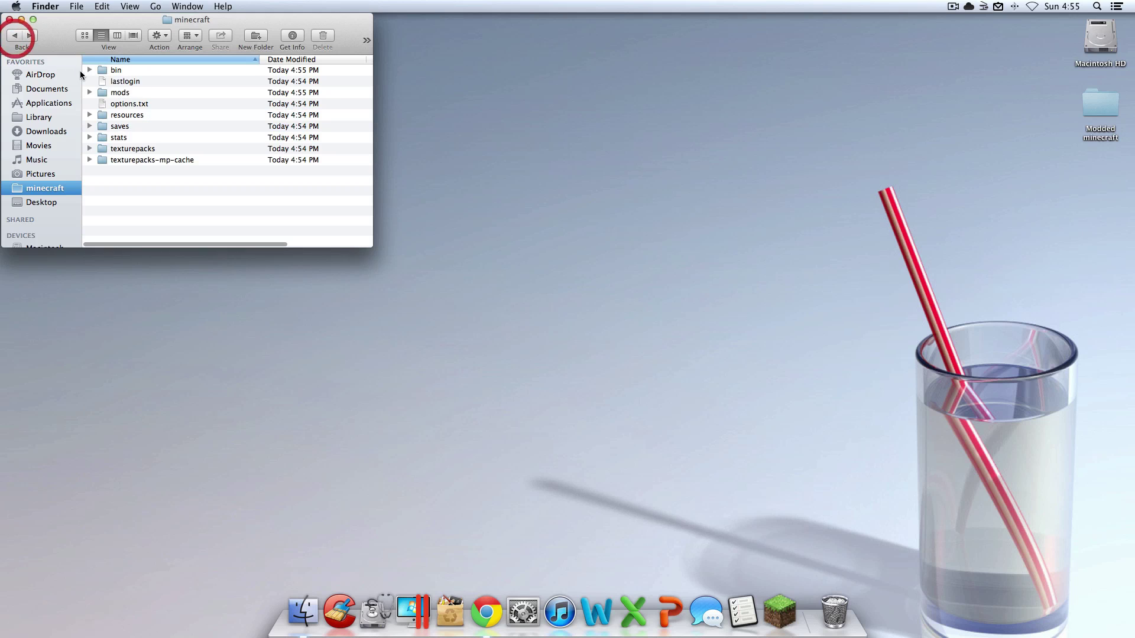
pyautogui.click(131, 93)
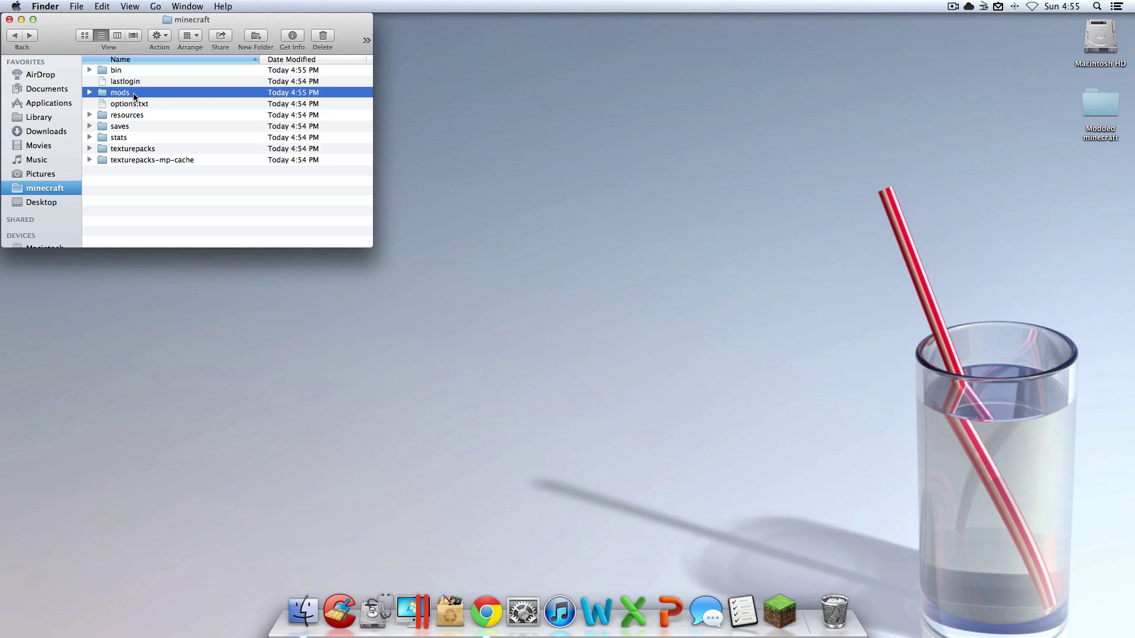
pyautogui.click(10, 22)
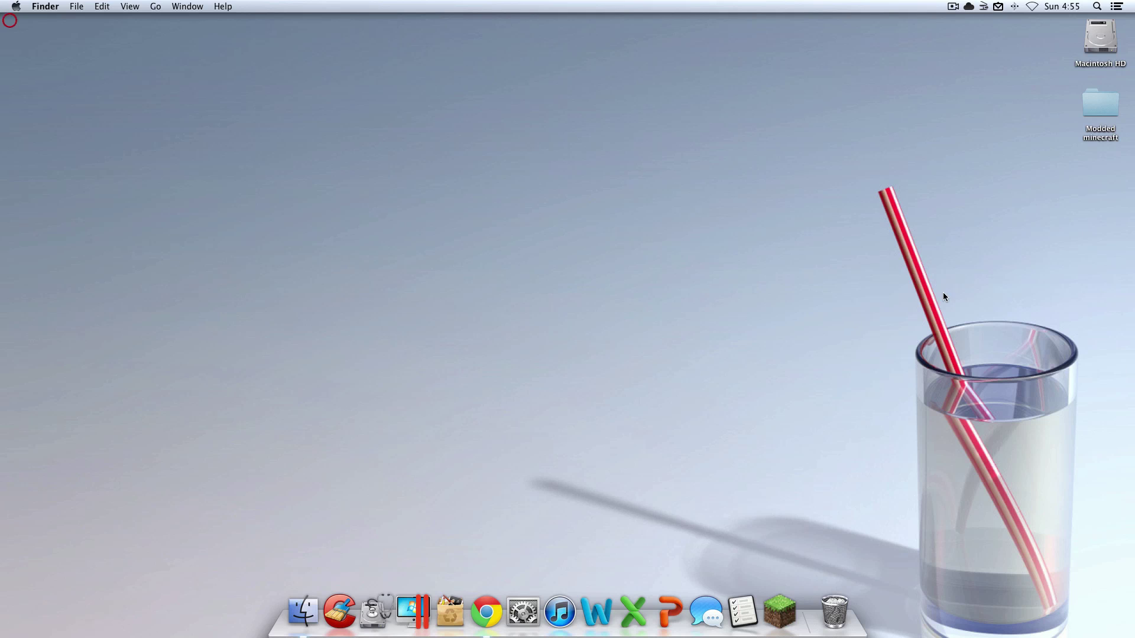
# Step: Launch and log in to Minecraft, maximize it, and reach Singleplayer's Create New World screen
pyautogui.click(785, 603)
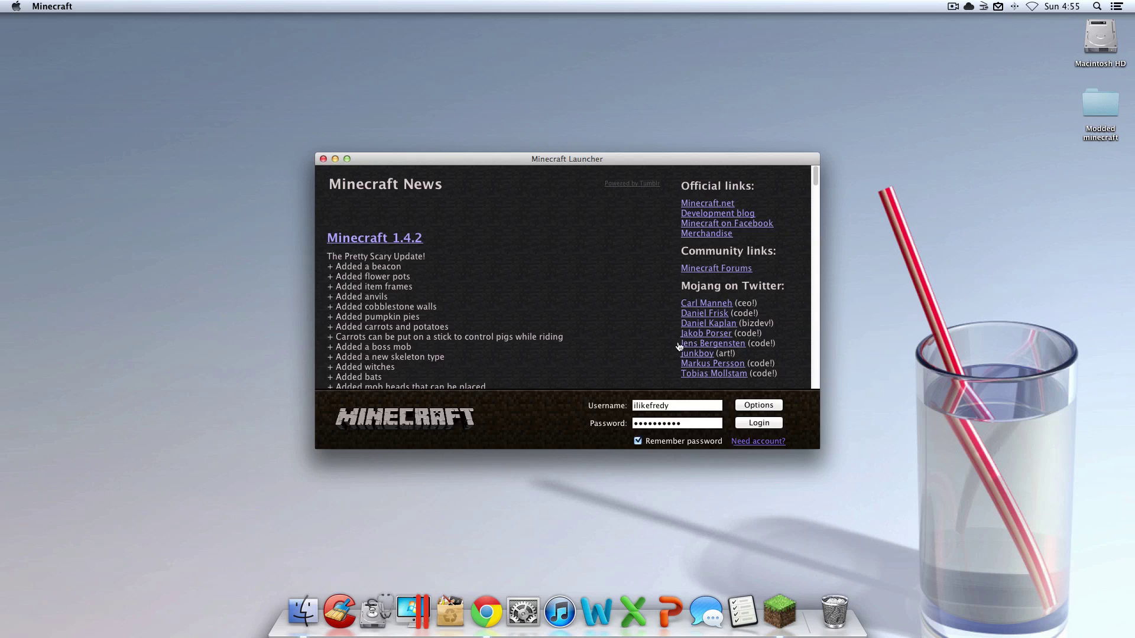
pyautogui.click(760, 425)
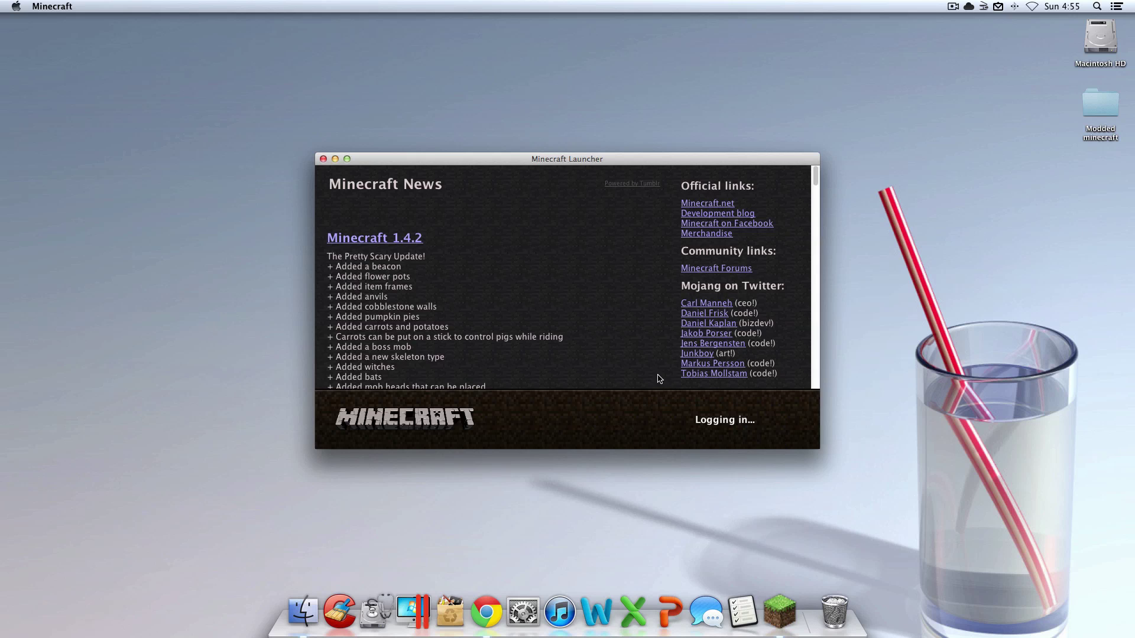
pyautogui.click(348, 160)
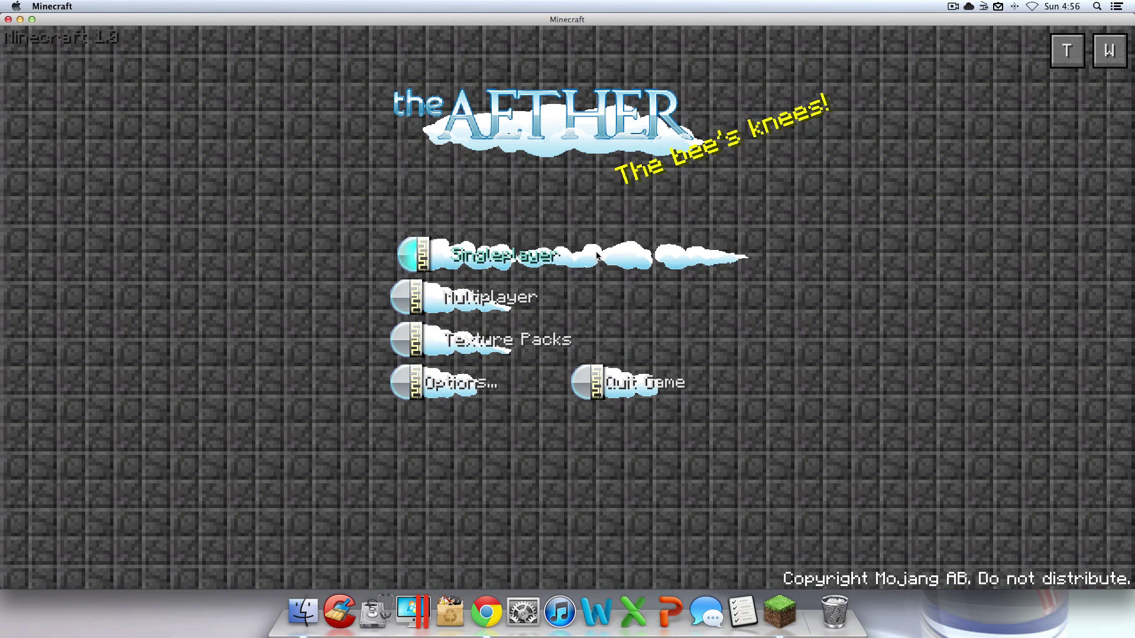
pyautogui.click(506, 262)
pyautogui.click(668, 518)
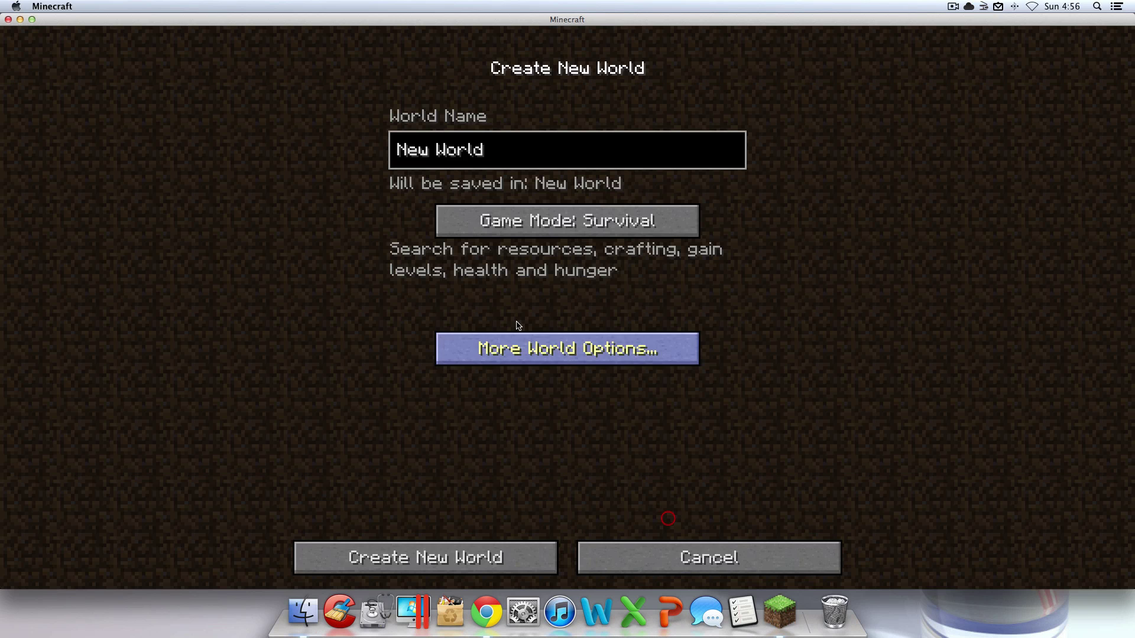
# Step: Generate a default new world and page through the TooManyItems list back to blocks
pyautogui.click(447, 547)
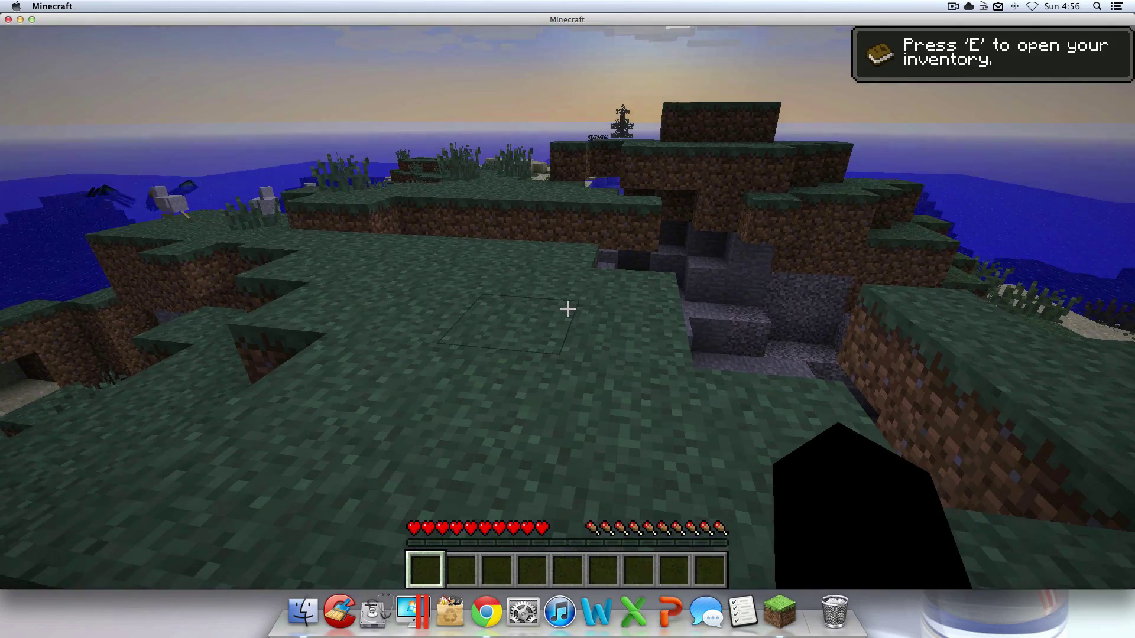
pyautogui.press('e')
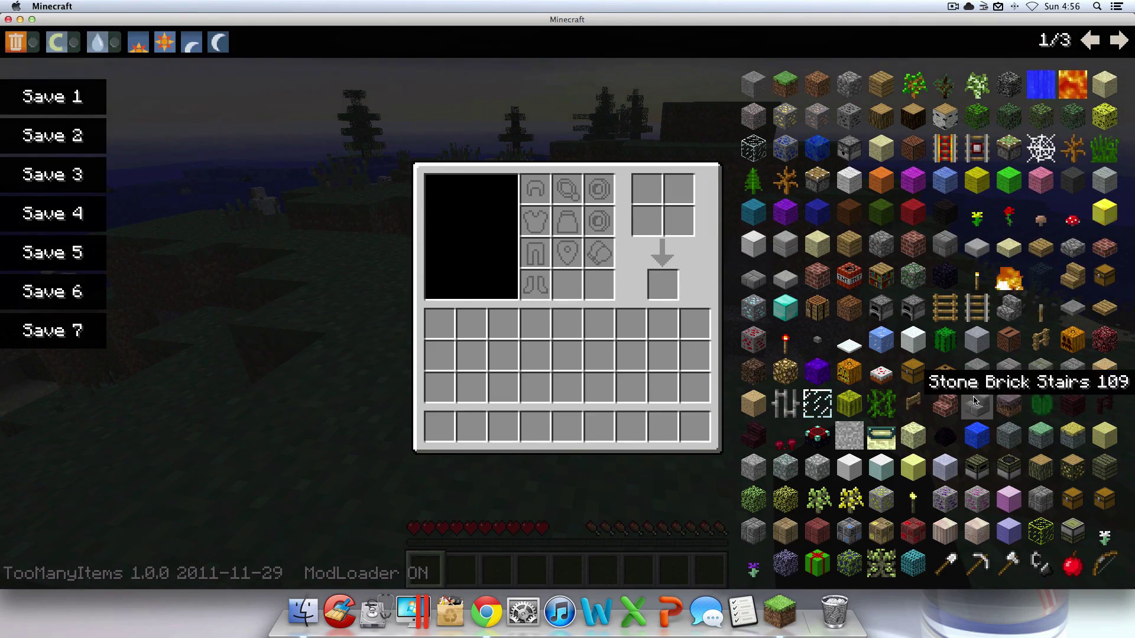
pyautogui.press('o')
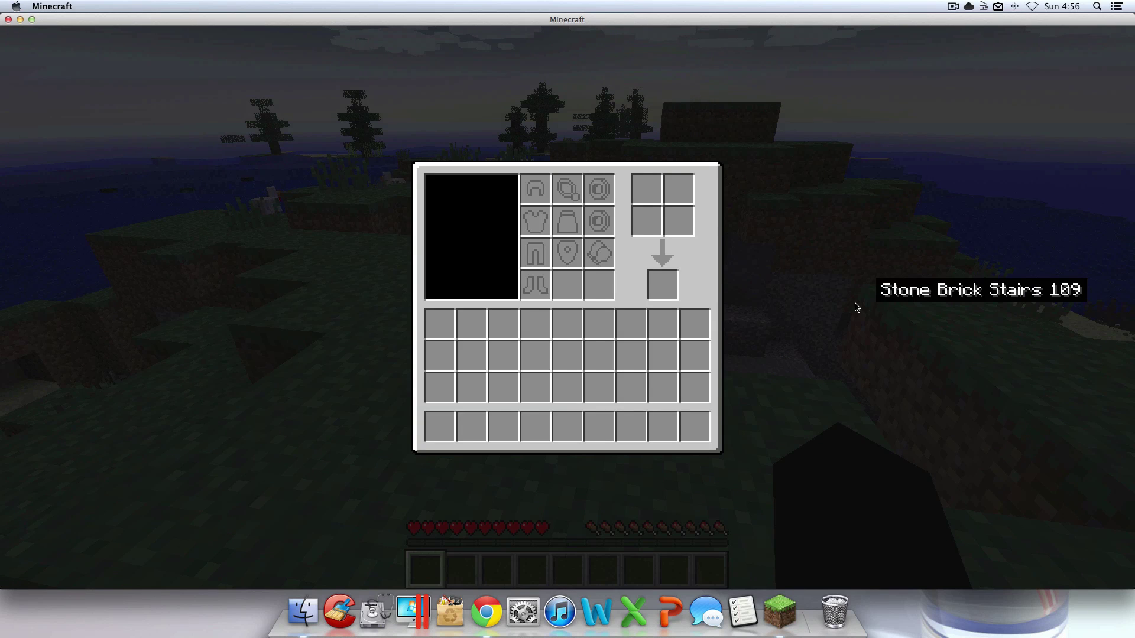
pyautogui.press('o')
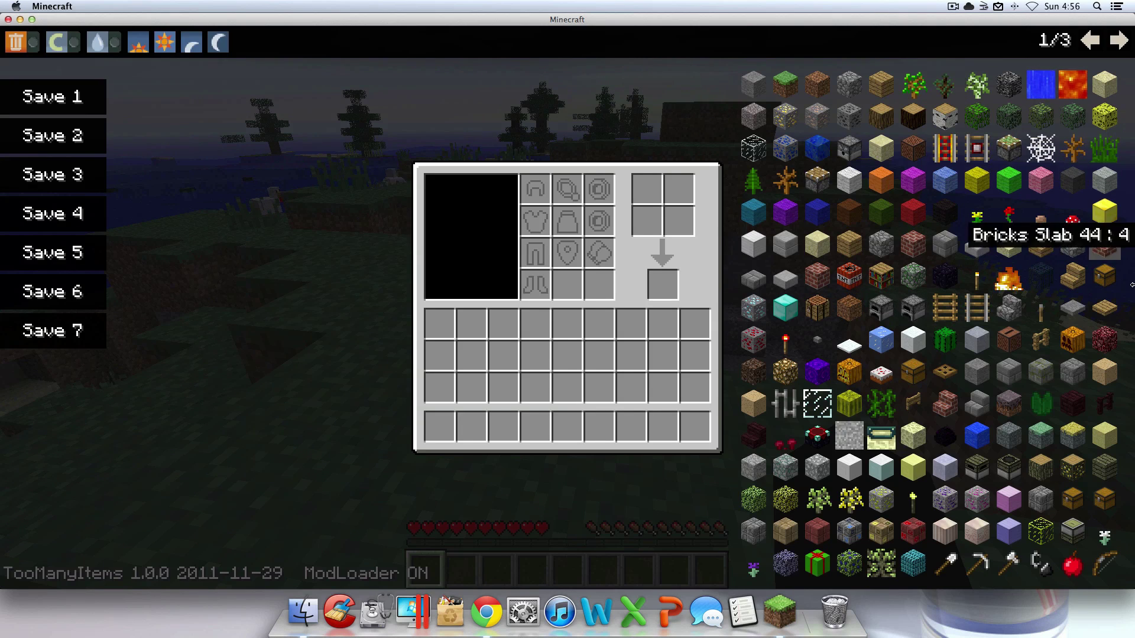
pyautogui.click(1119, 40)
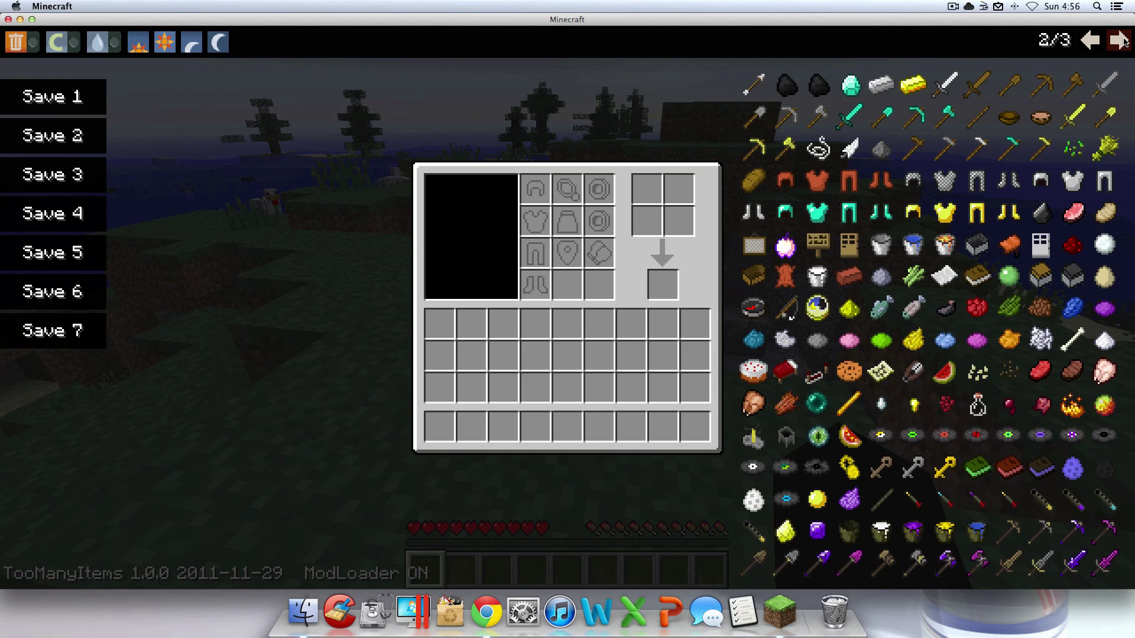
pyautogui.click(1120, 40)
pyautogui.click(1120, 40)
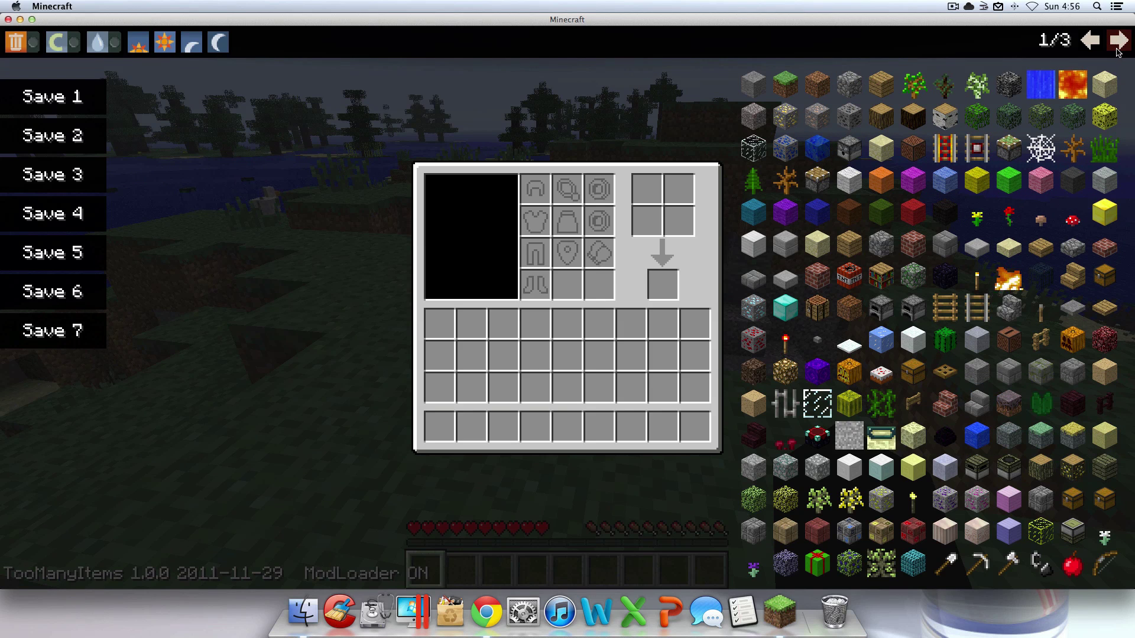
# Step: Take a stack of Glowstone and lay a row of glowstone blocks for the portal frame
pyautogui.click(788, 372)
pyautogui.press('e')
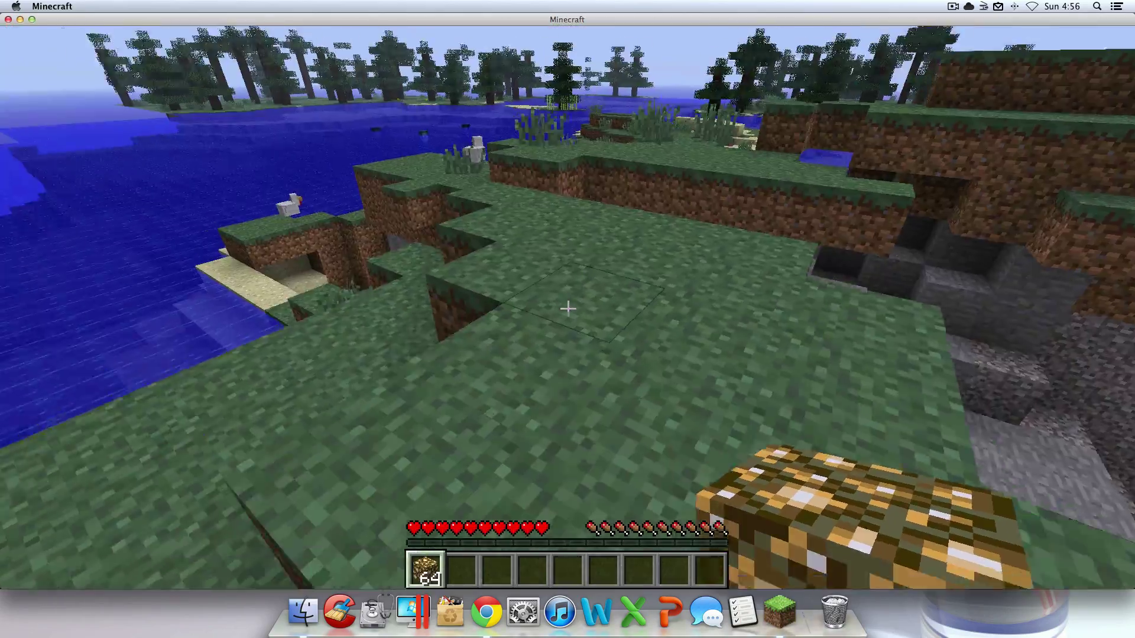
pyautogui.press('a')
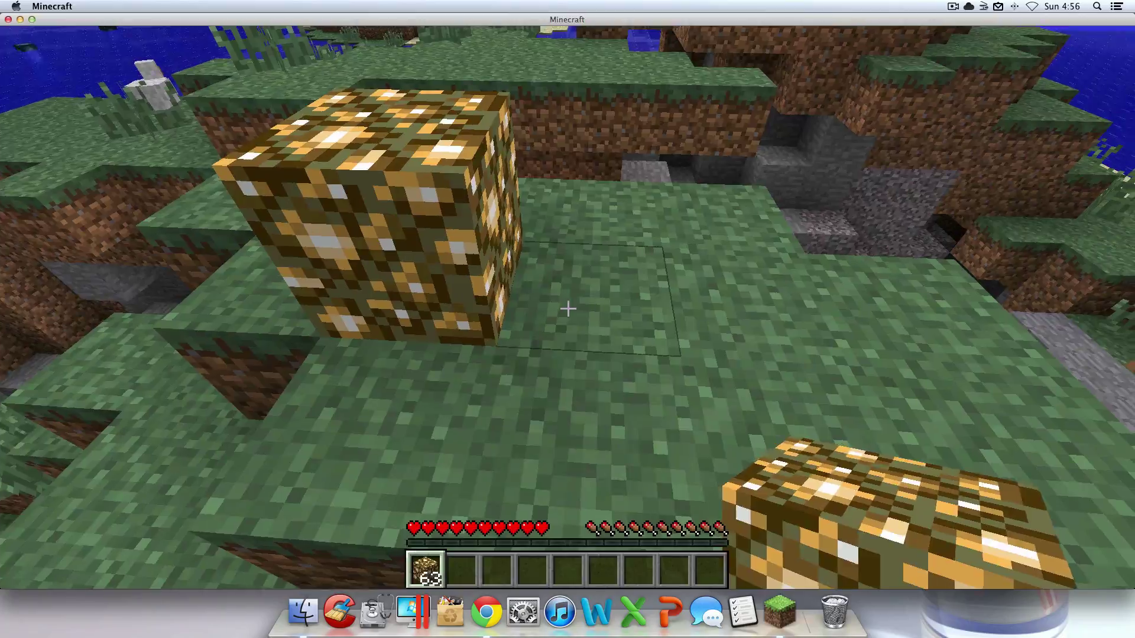
pyautogui.rightClick(568, 308)
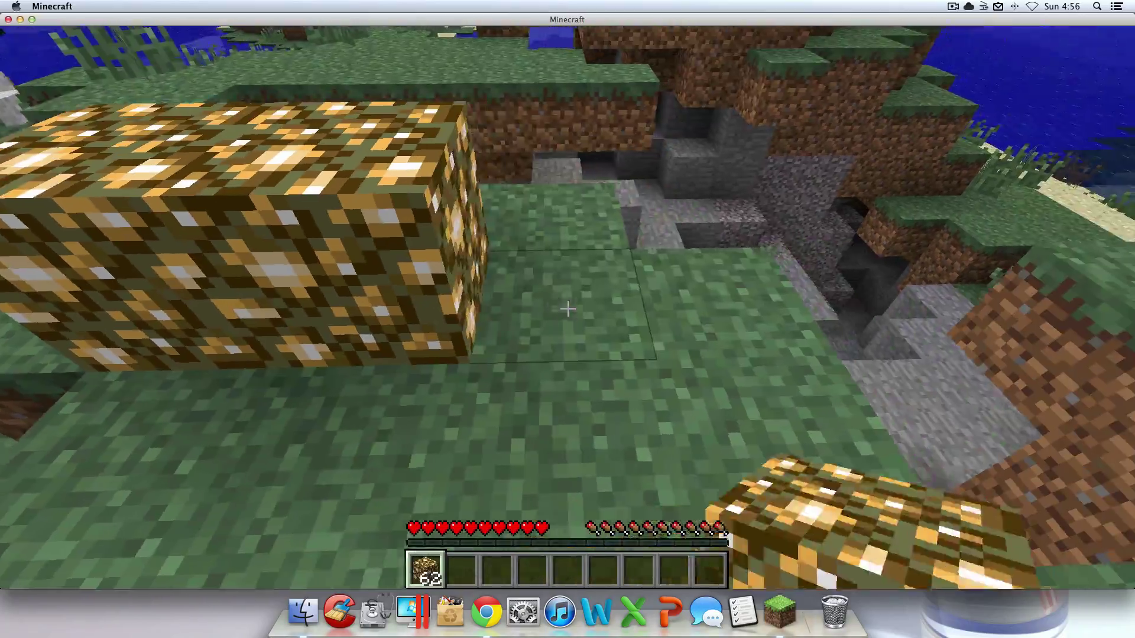
pyautogui.rightClick(567, 308)
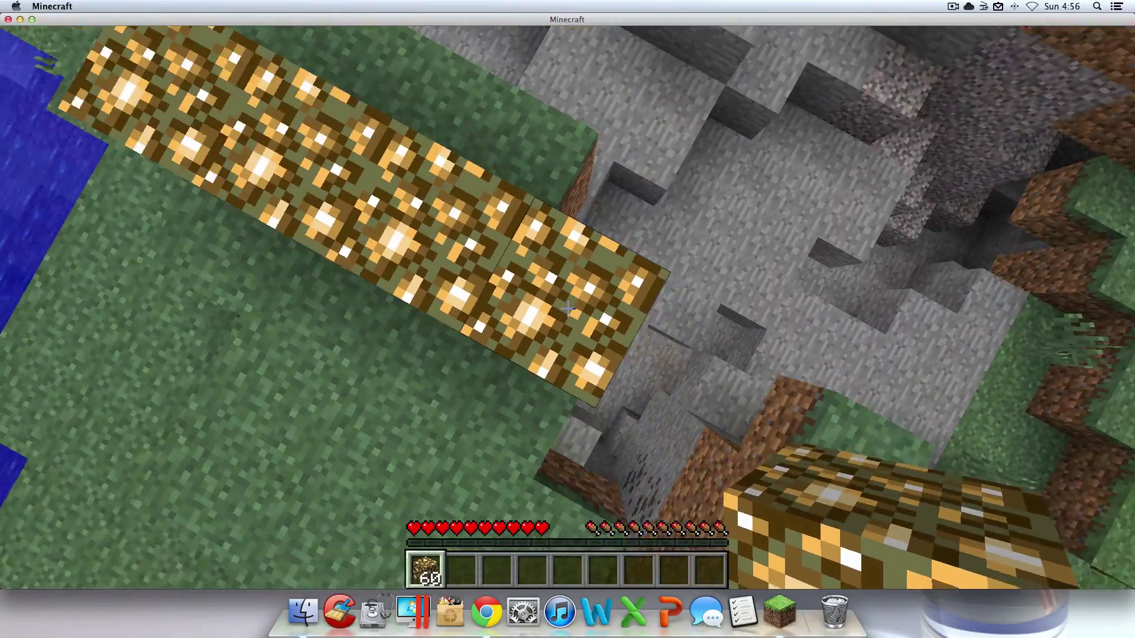
pyautogui.rightClick(567, 308)
pyautogui.rightClick(568, 308)
pyautogui.rightClick(567, 308)
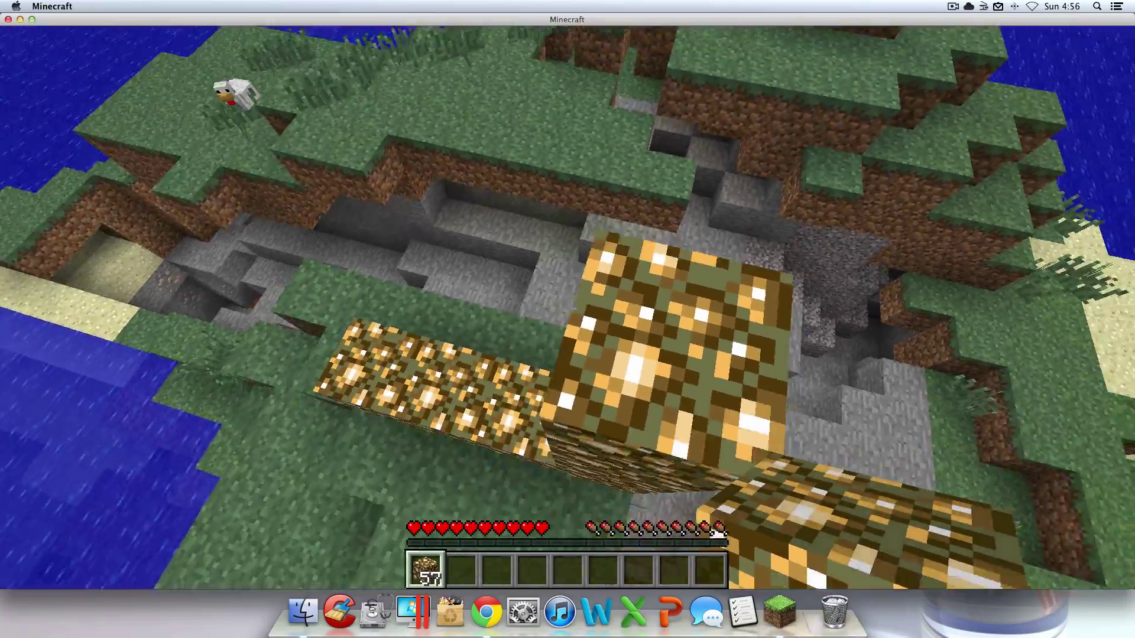
# Step: Finish the glowstone frame, then take a Water Bucket from TooManyItems page 2 into hotbar slot 2
pyautogui.press('e')
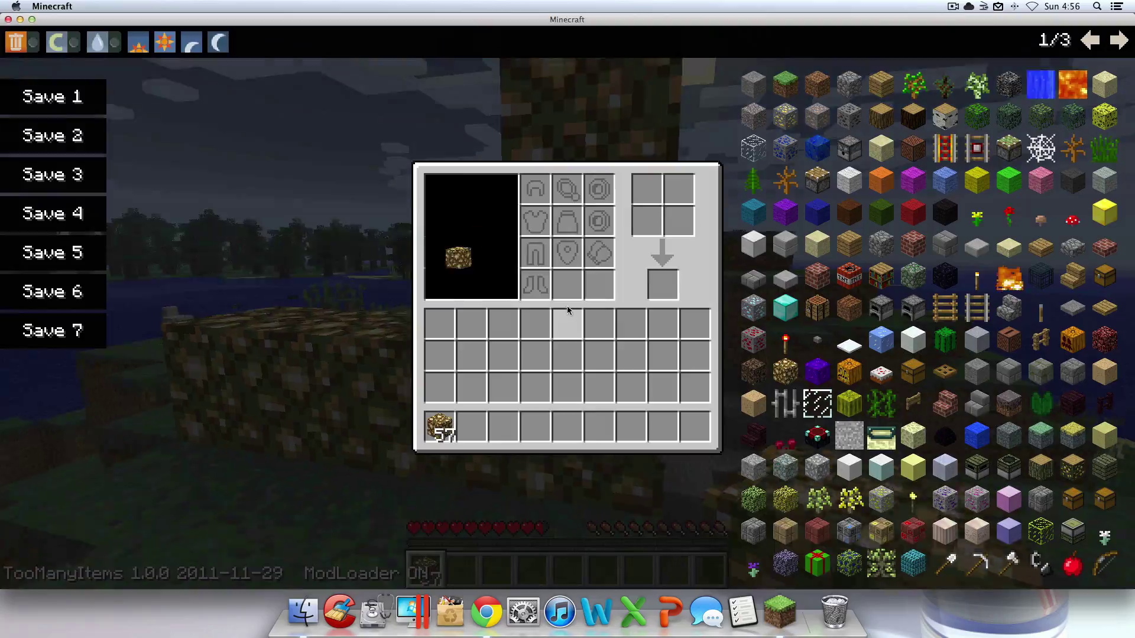
pyautogui.press('e')
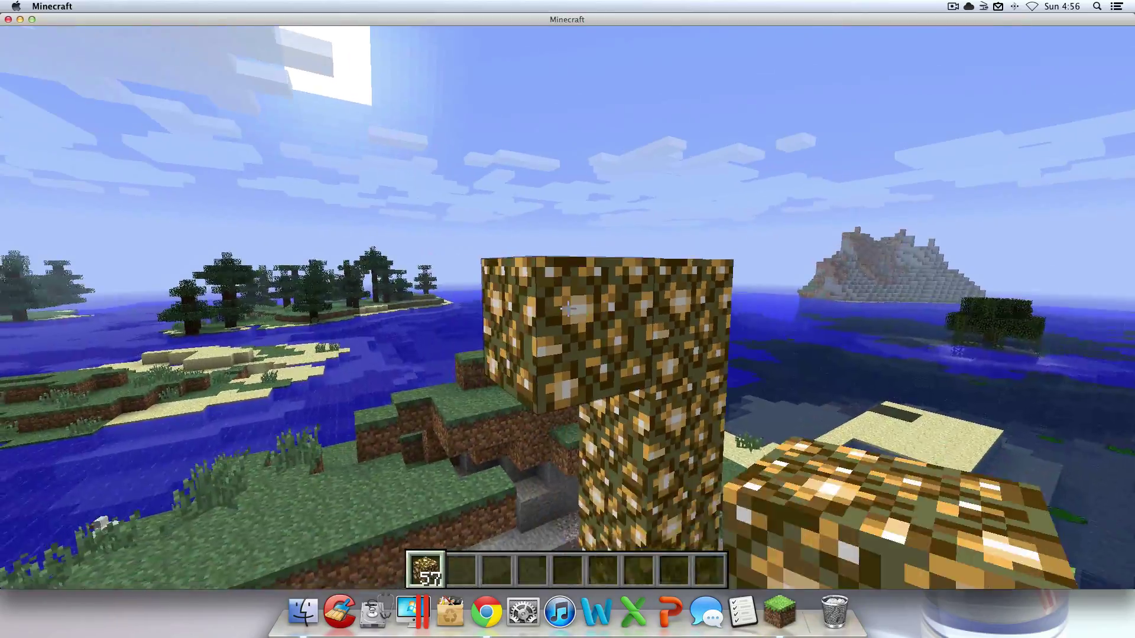
pyautogui.press('shift')
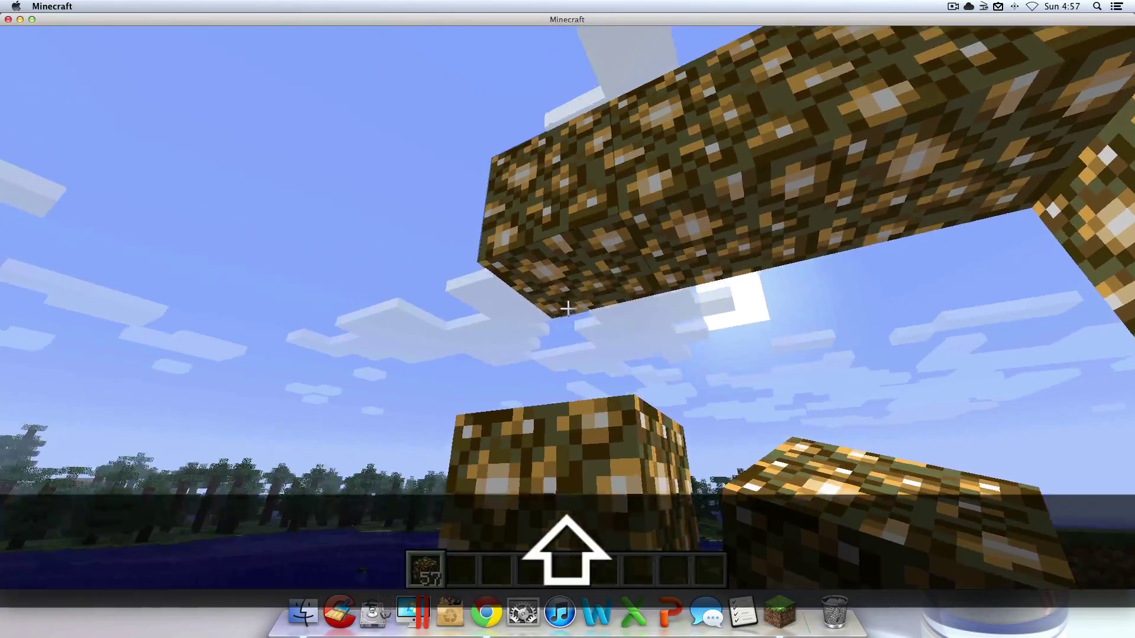
pyautogui.press('e')
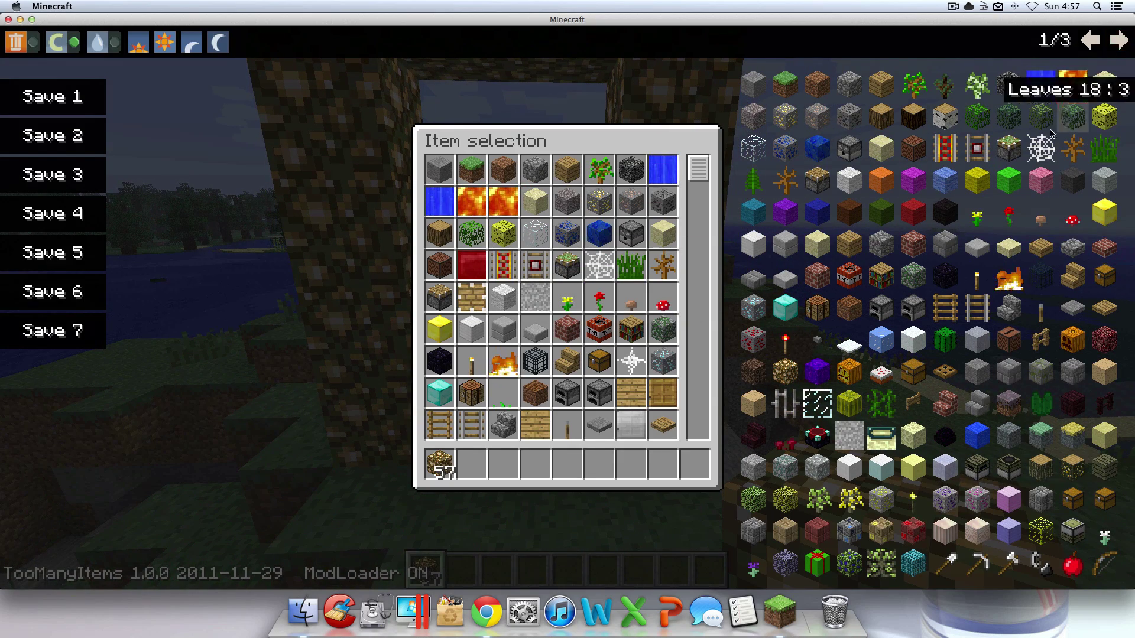
pyautogui.click(1119, 41)
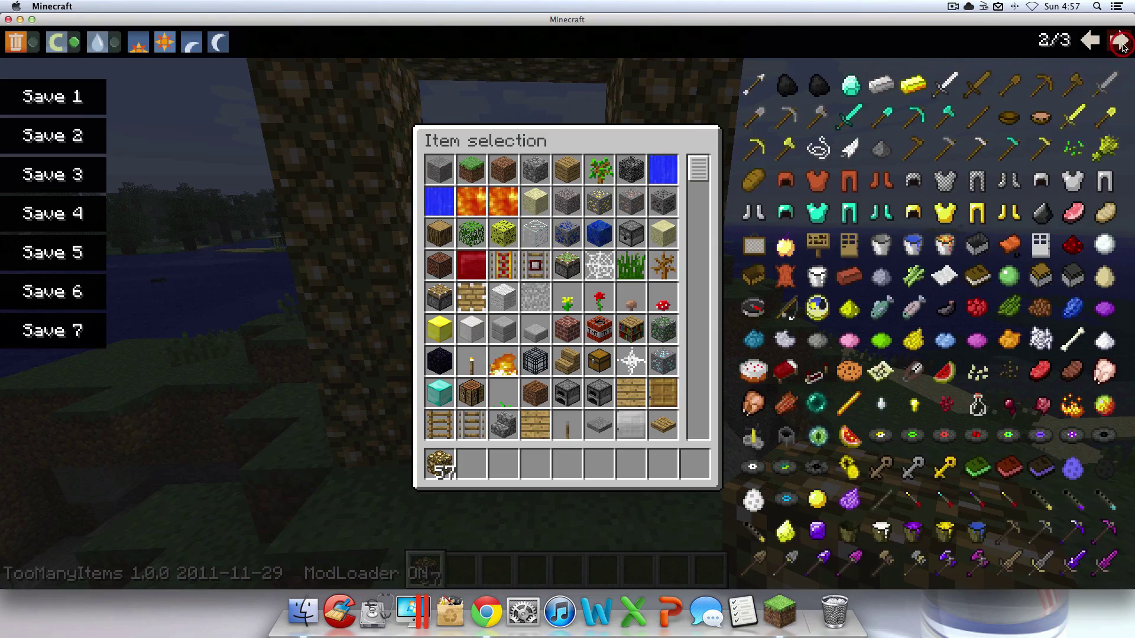
pyautogui.click(914, 244)
# Step: Pour the water bucket into the glowstone frame and walk through the portal into the Aether
pyautogui.press('e')
pyautogui.press('2')
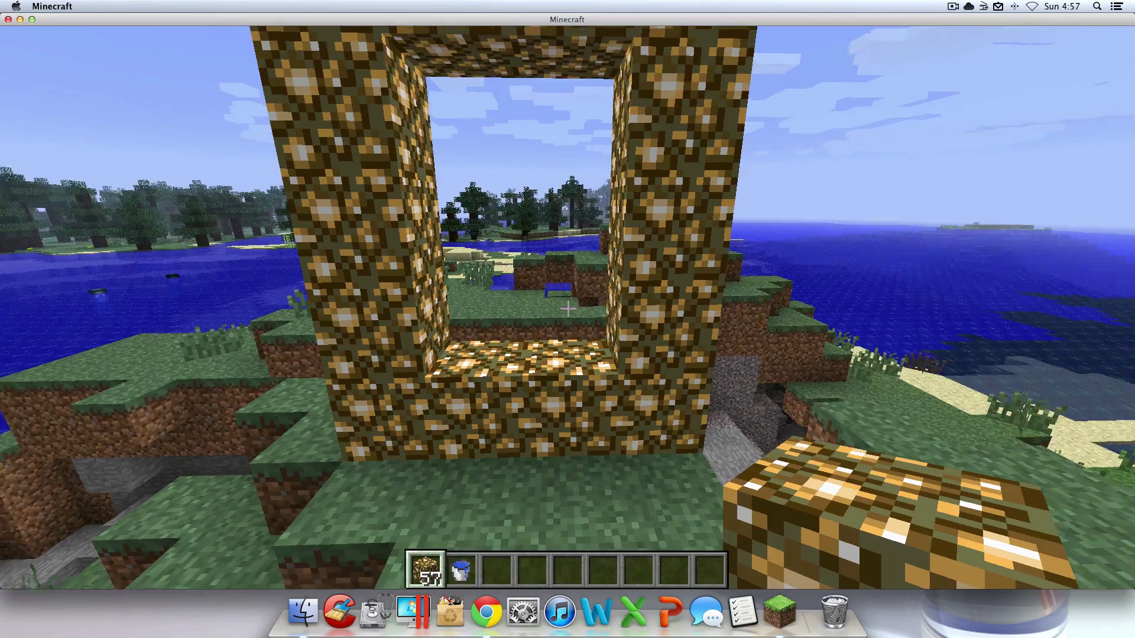
pyautogui.rightClick(567, 308)
pyautogui.press('w')
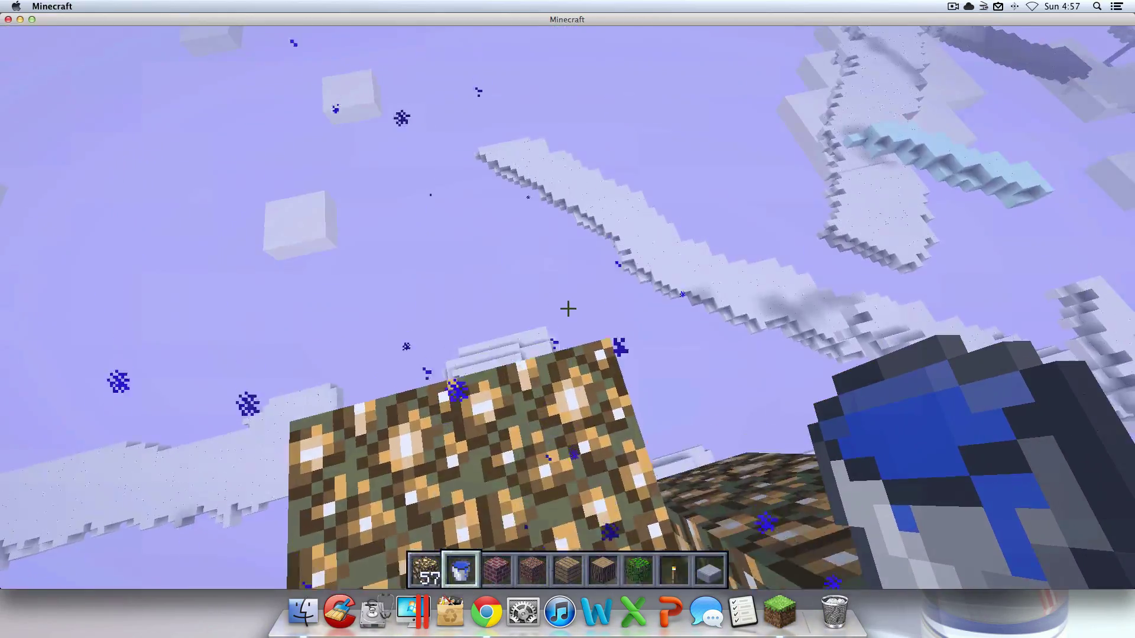
# Step: Look around the Aether, pause and resume the game, then walk back toward the portal
pyautogui.press('e')
pyautogui.press('e')
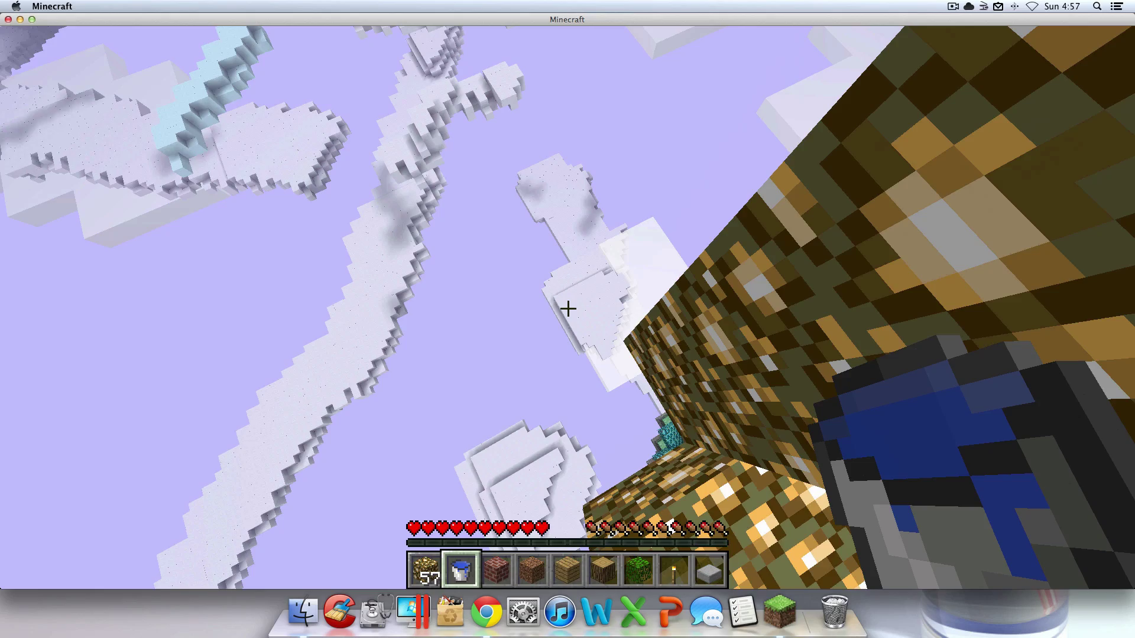
pyautogui.press('Escape')
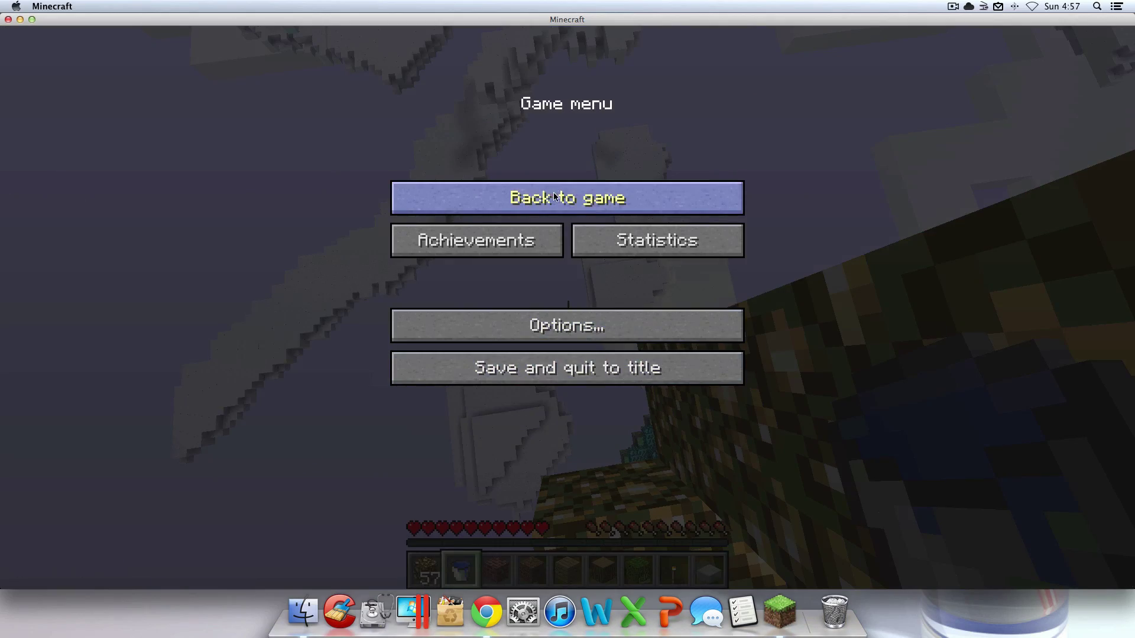
pyautogui.click(449, 196)
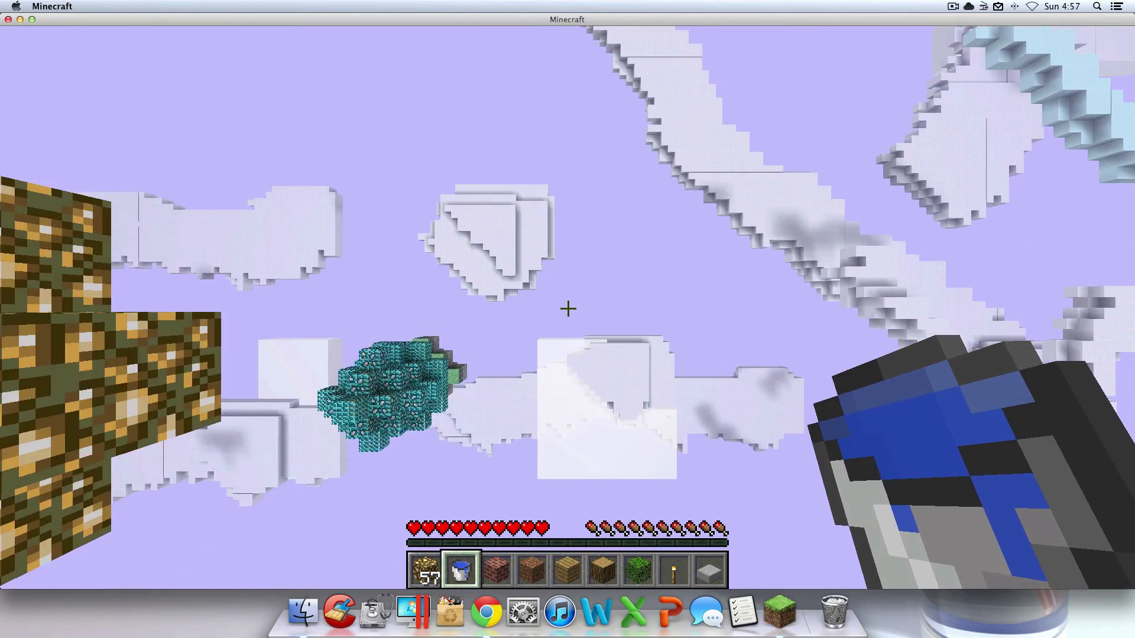
pyautogui.press('w')
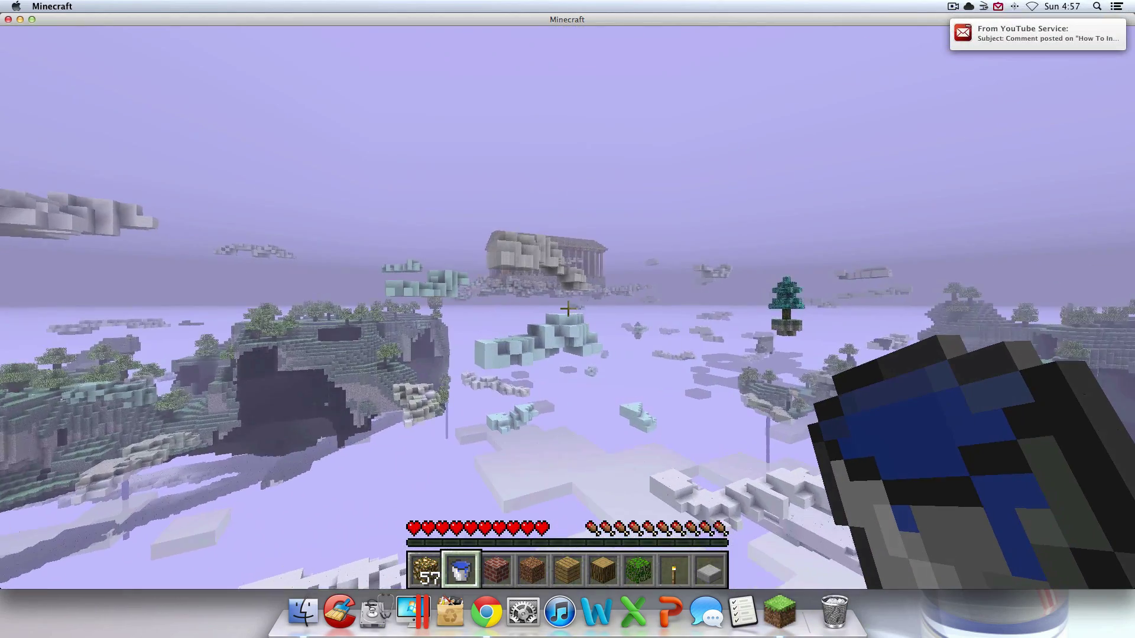
# Step: Walk across the Aether clouds toward the distant temple
pyautogui.press('w')
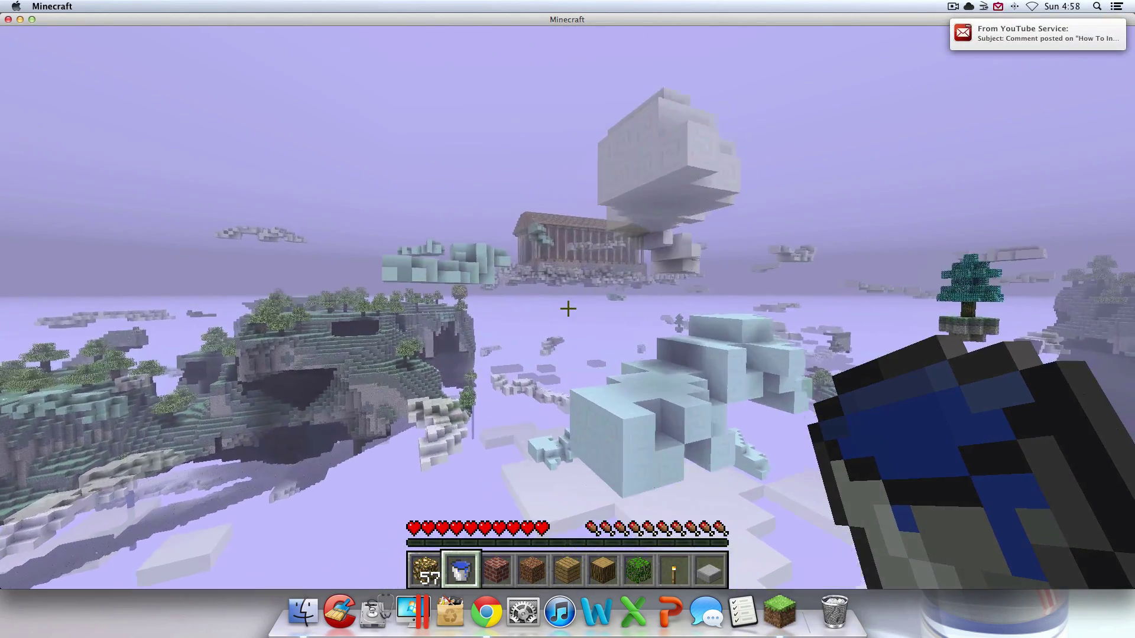
pyautogui.press('w')
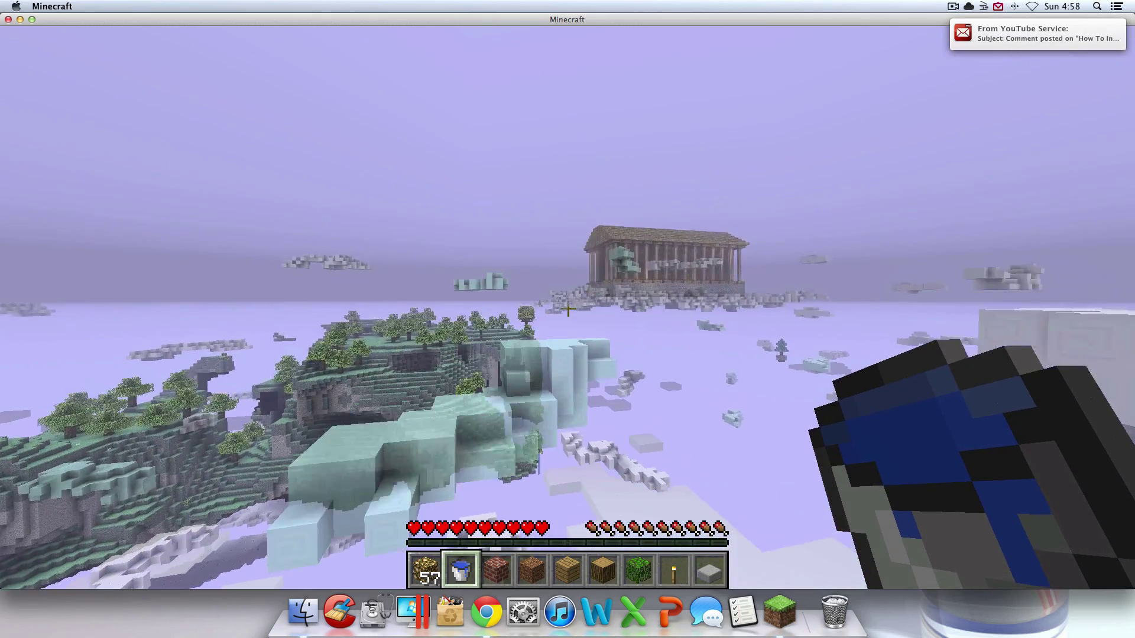
pyautogui.press('e')
pyautogui.press('e')
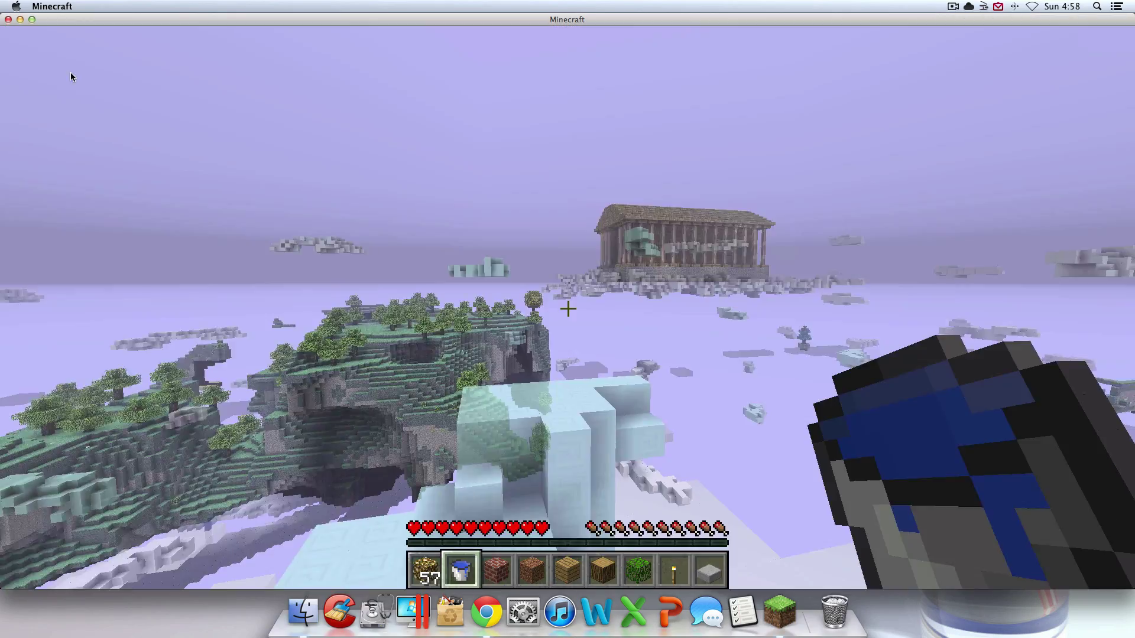
pyautogui.press('w')
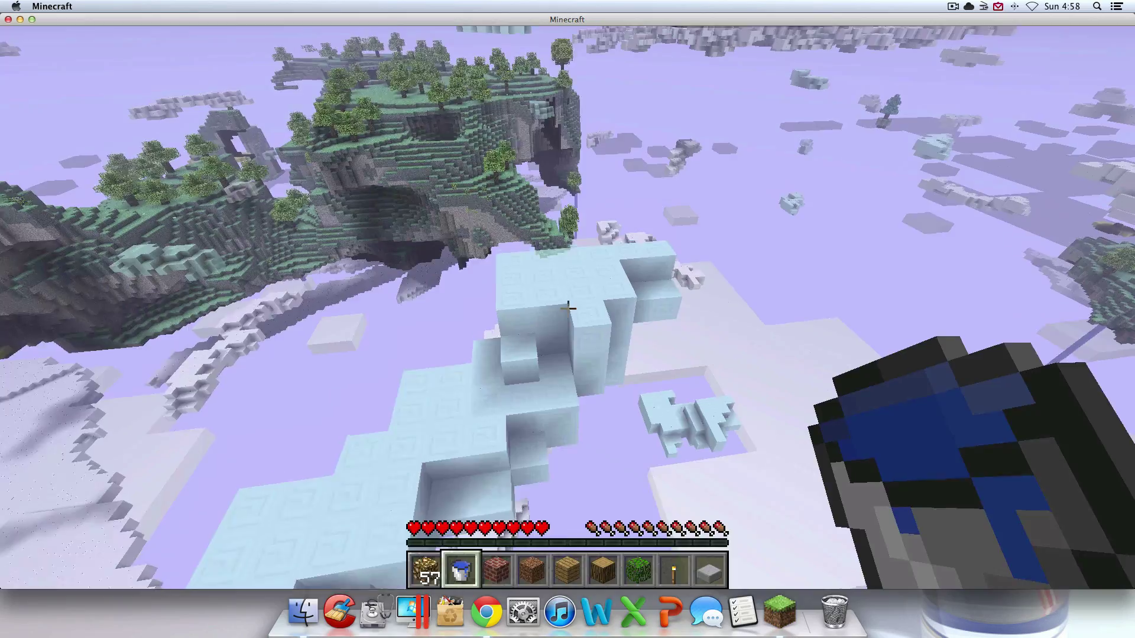
pyautogui.hotkey('shift', 'w')
# Step: Turn on creative mode via TooManyItems and fly over the clouds up to the temple
pyautogui.press('e')
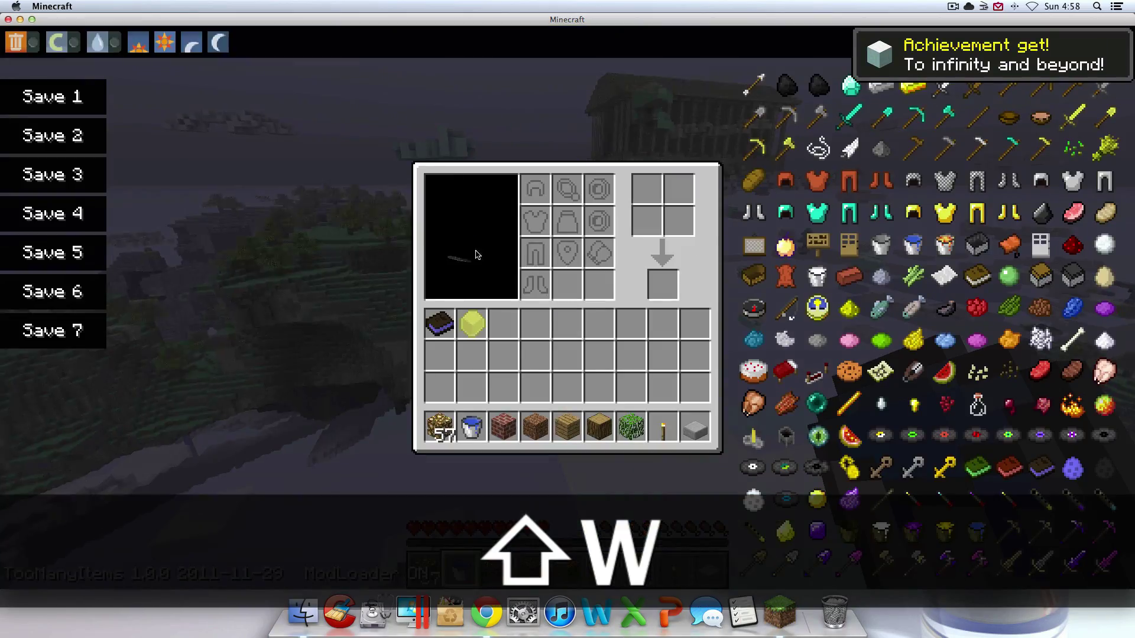
pyautogui.click(72, 46)
pyautogui.press('e')
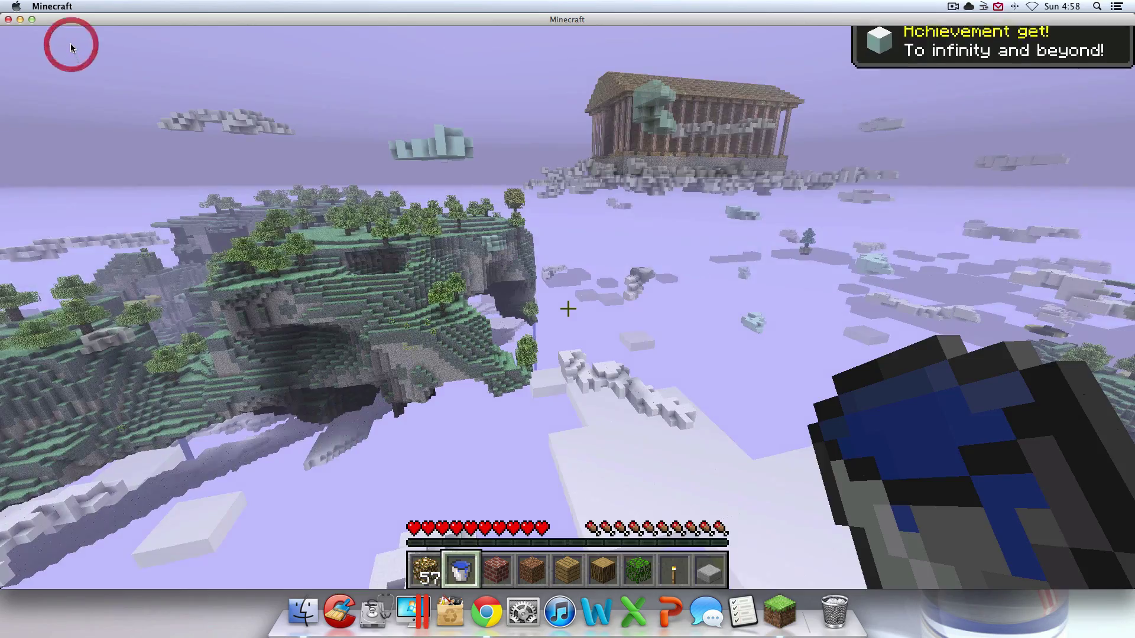
pyautogui.hotkey('shift', 'w')
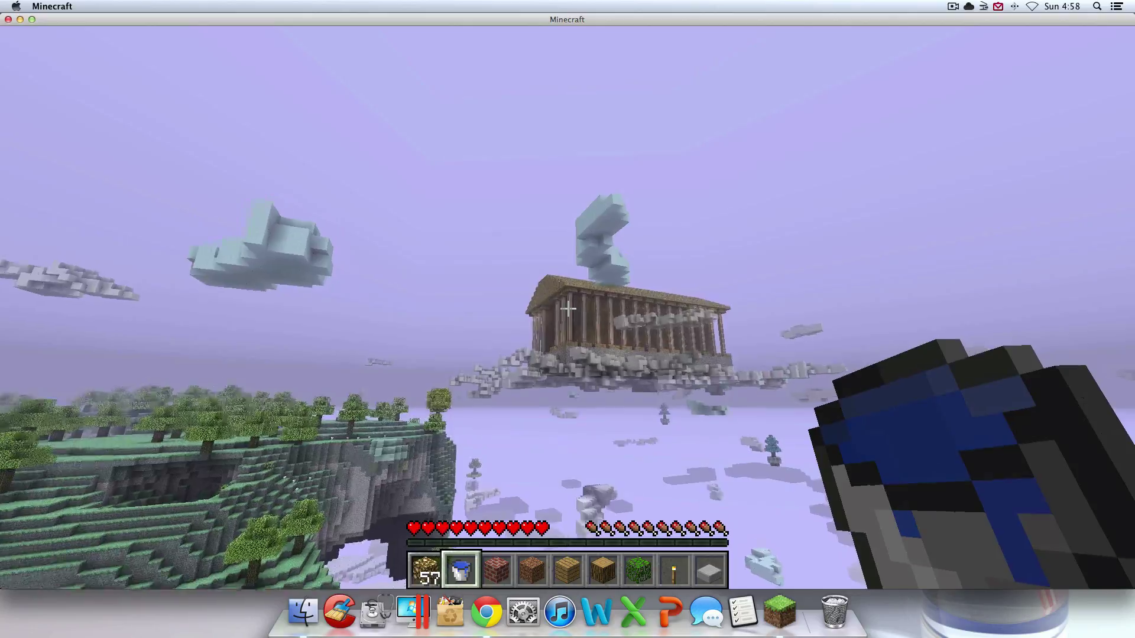
pyautogui.press('w')
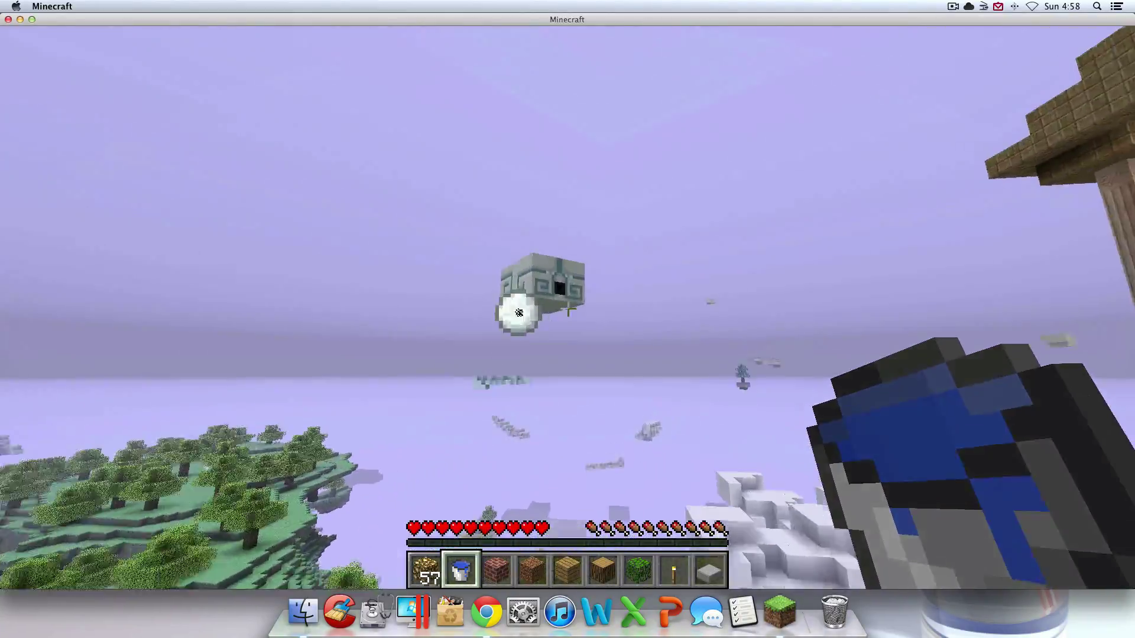
# Step: Fly between the temple columns into its wooden interior
pyautogui.press('w')
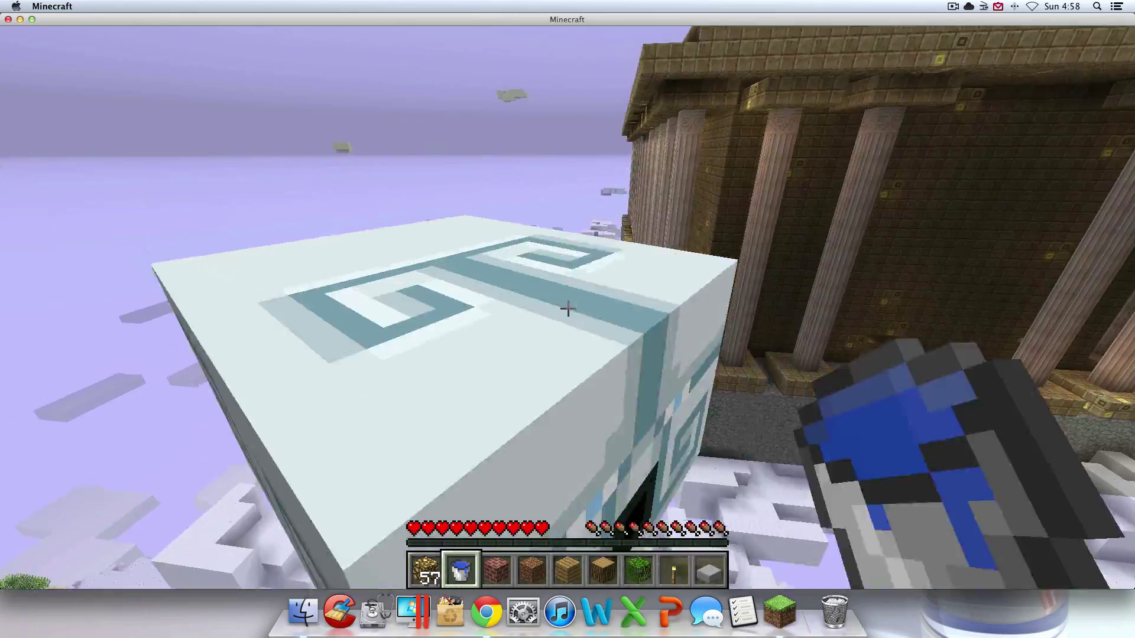
pyautogui.press('w')
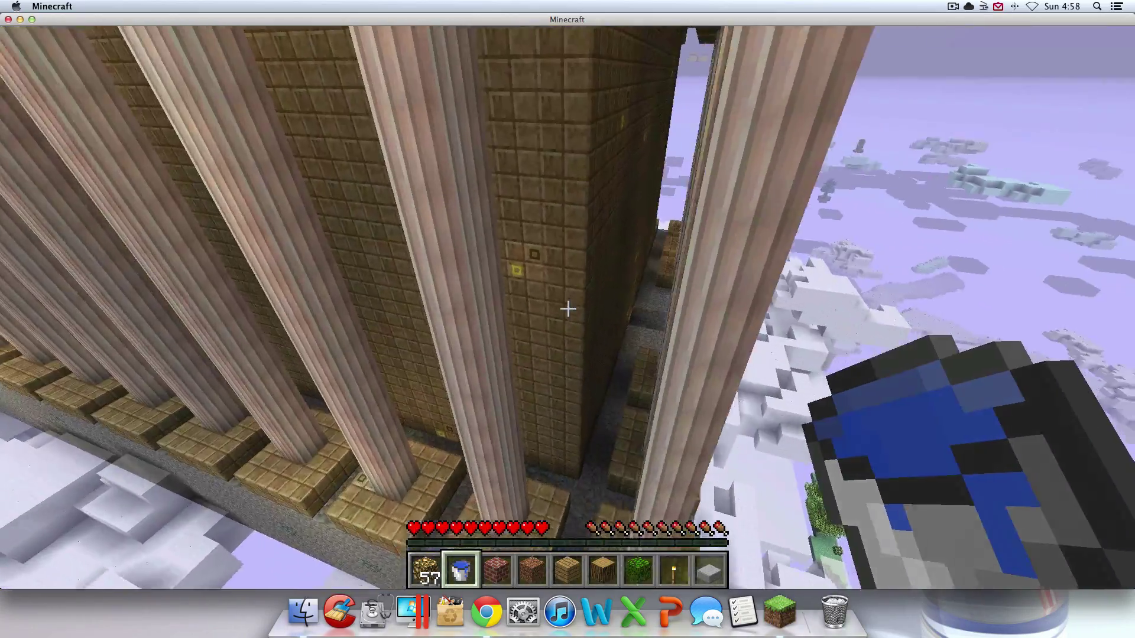
pyautogui.press('w')
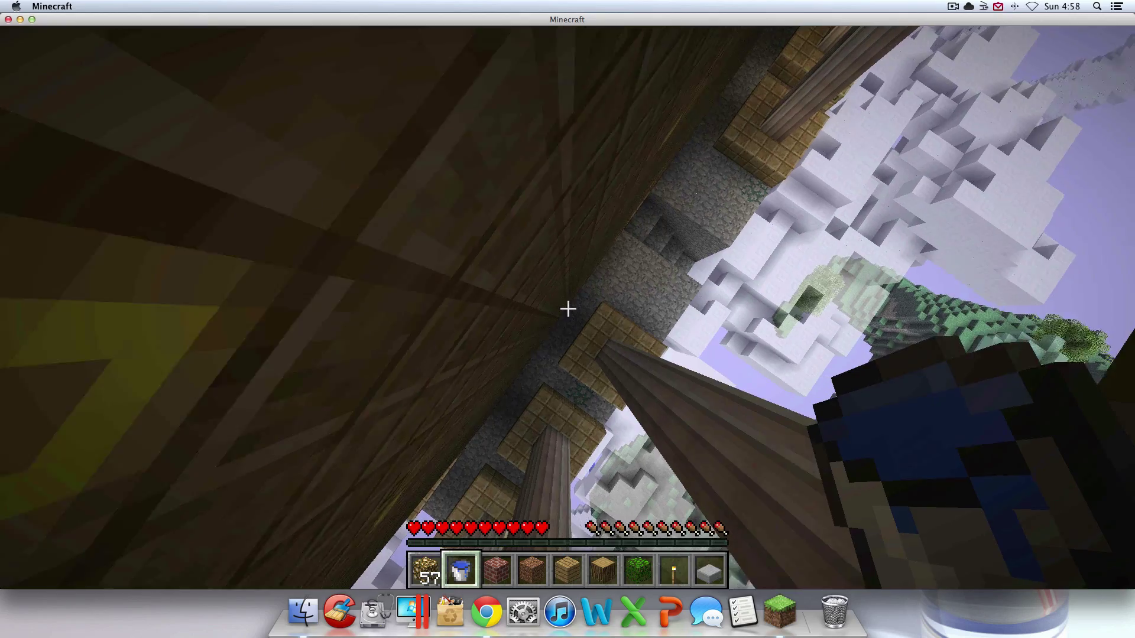
# Step: Switch creative mode back on with the TooManyItems toggle and return to play
pyautogui.press('e')
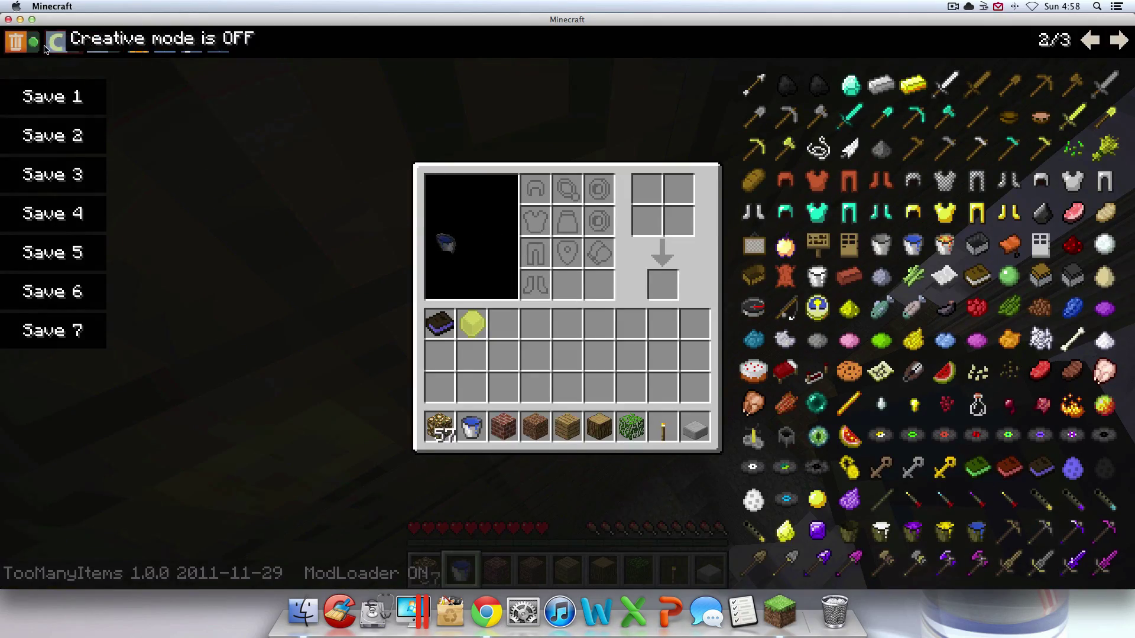
pyautogui.click(45, 49)
pyautogui.press('e')
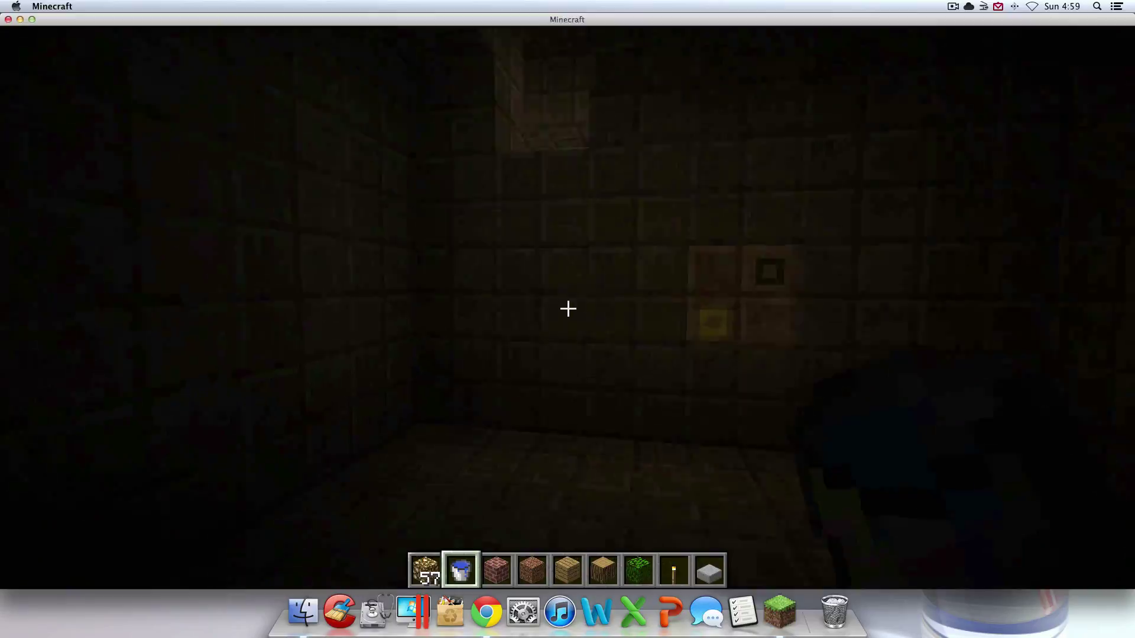
# Step: Walk out through the dark room's doorway toward a nearby floating island
pyautogui.press('w')
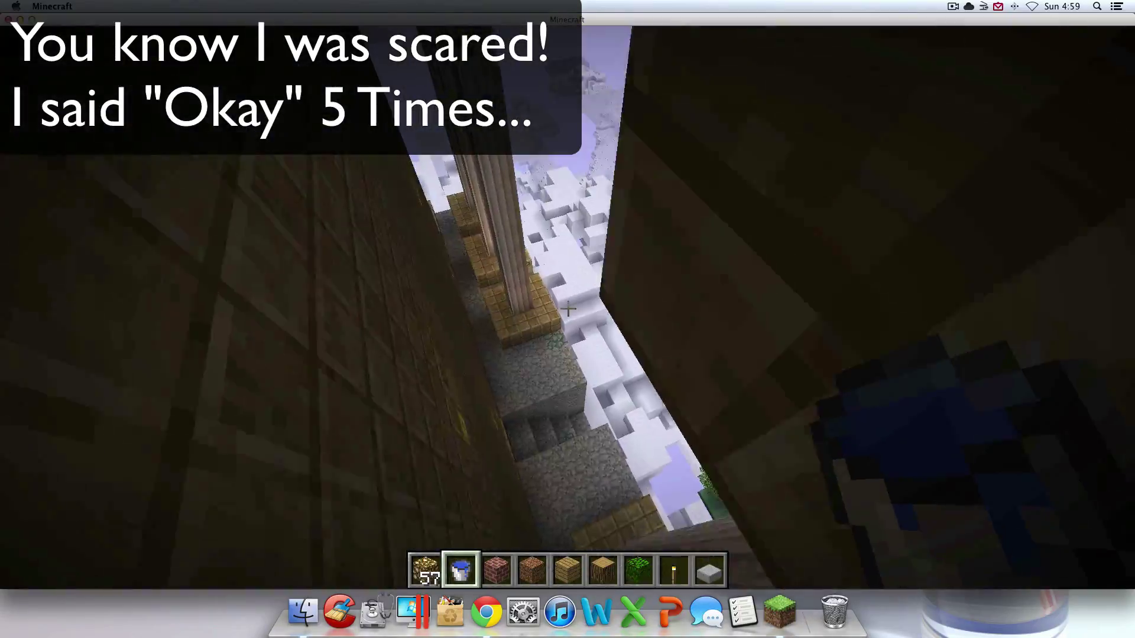